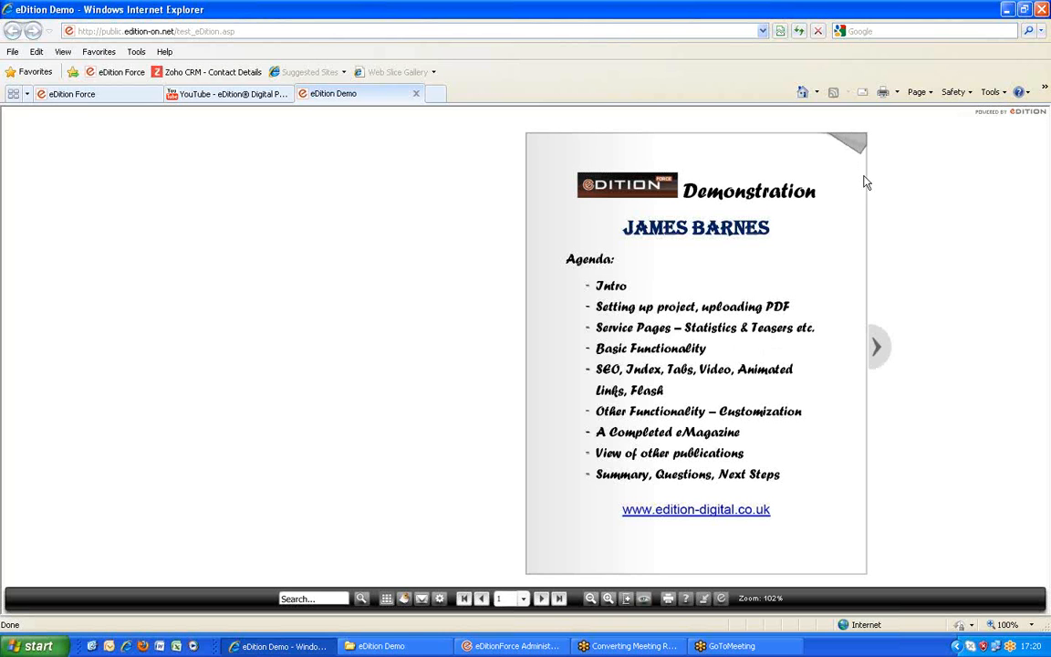
Page through the demo publication, try its page thumbnails overview, and return to the first page
left_click(879, 357)
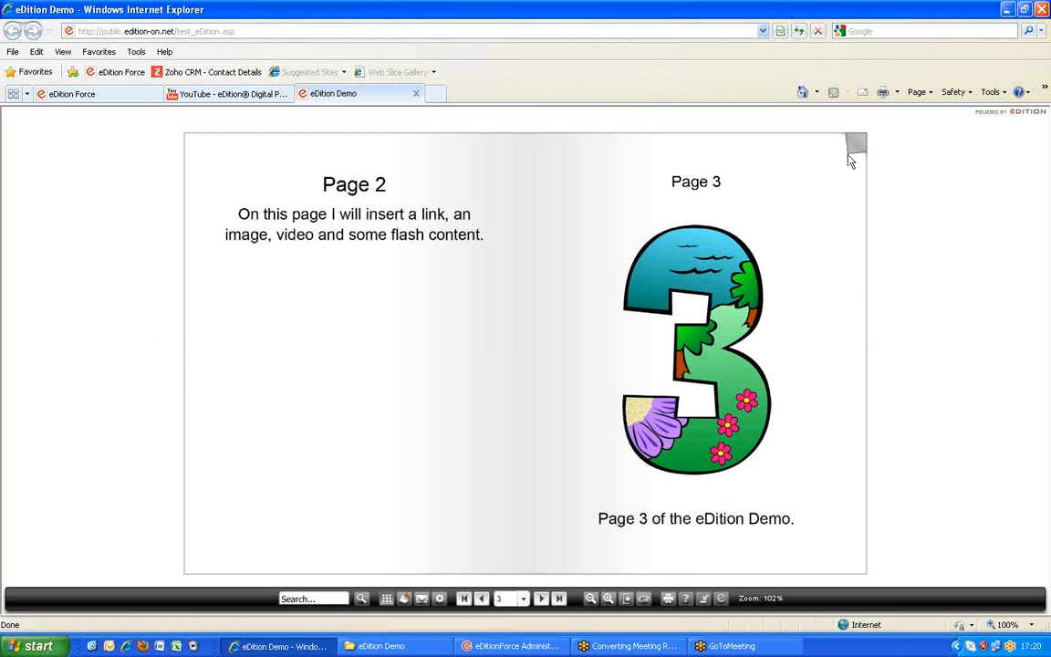
left_click(848, 161)
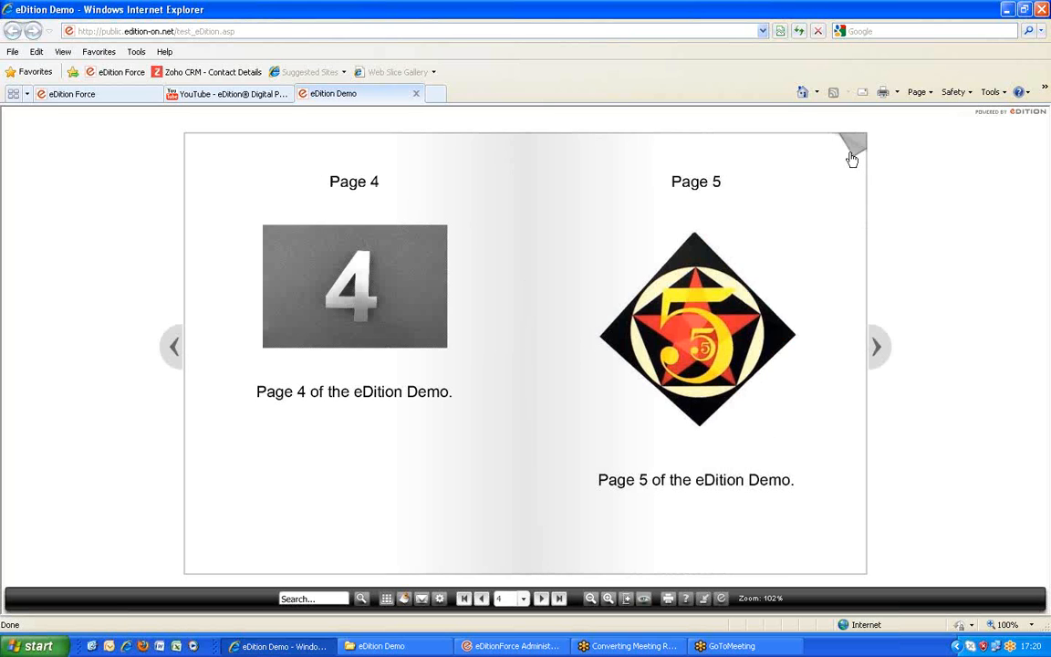
left_click(387, 598)
left_click(103, 283)
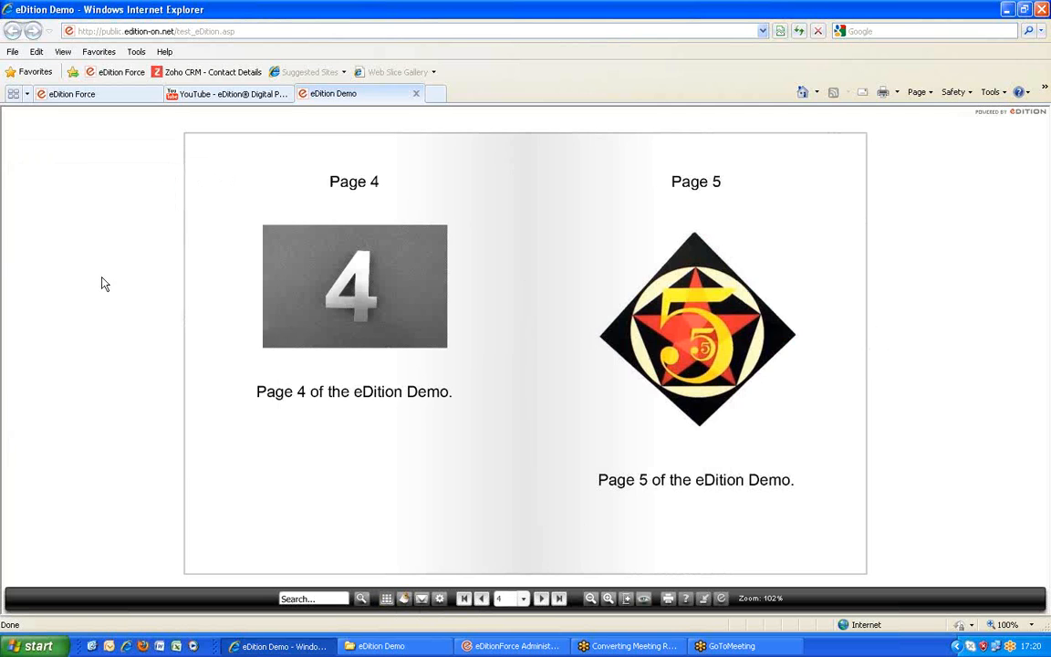
left_click(464, 598)
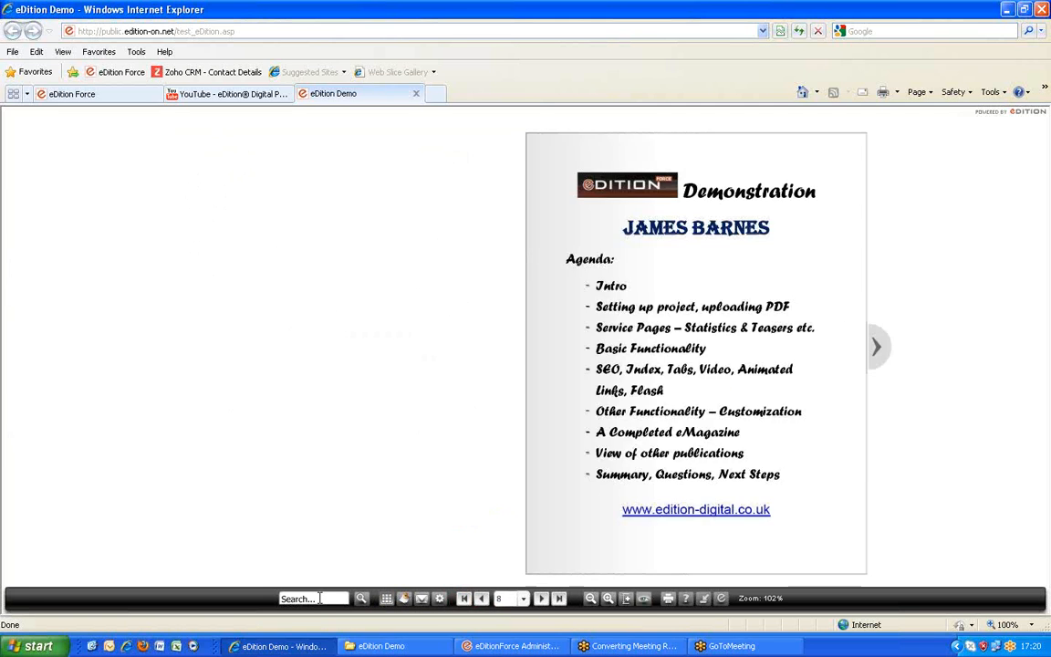
Search the publication for "flash", view the matches on pages 1 and 2, and go back to the first page
left_click(319, 598)
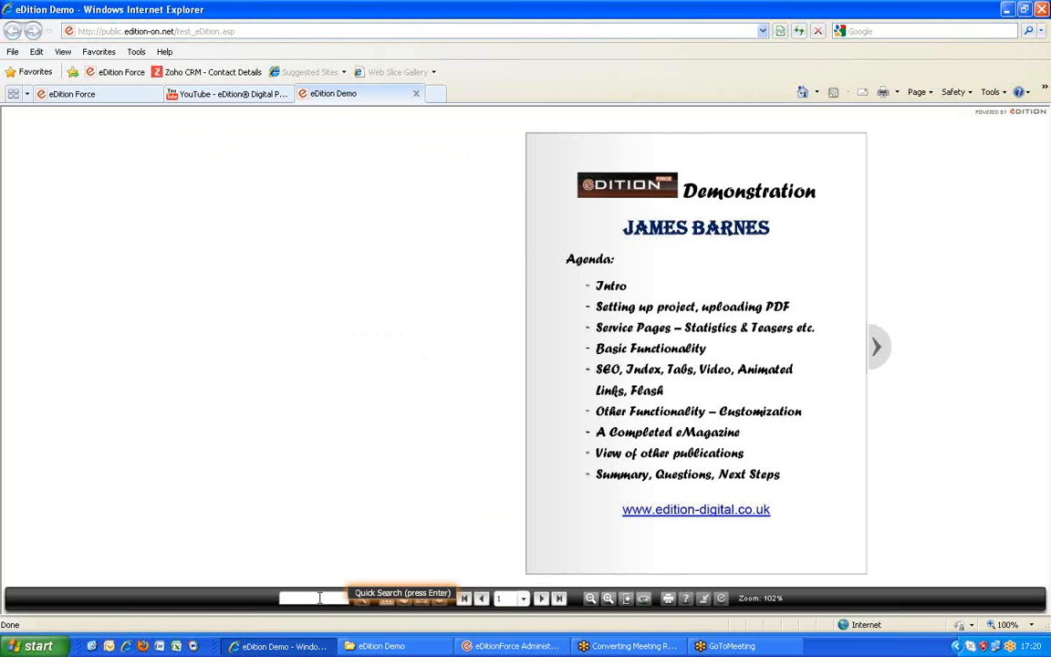
type("flash")
key("Return")
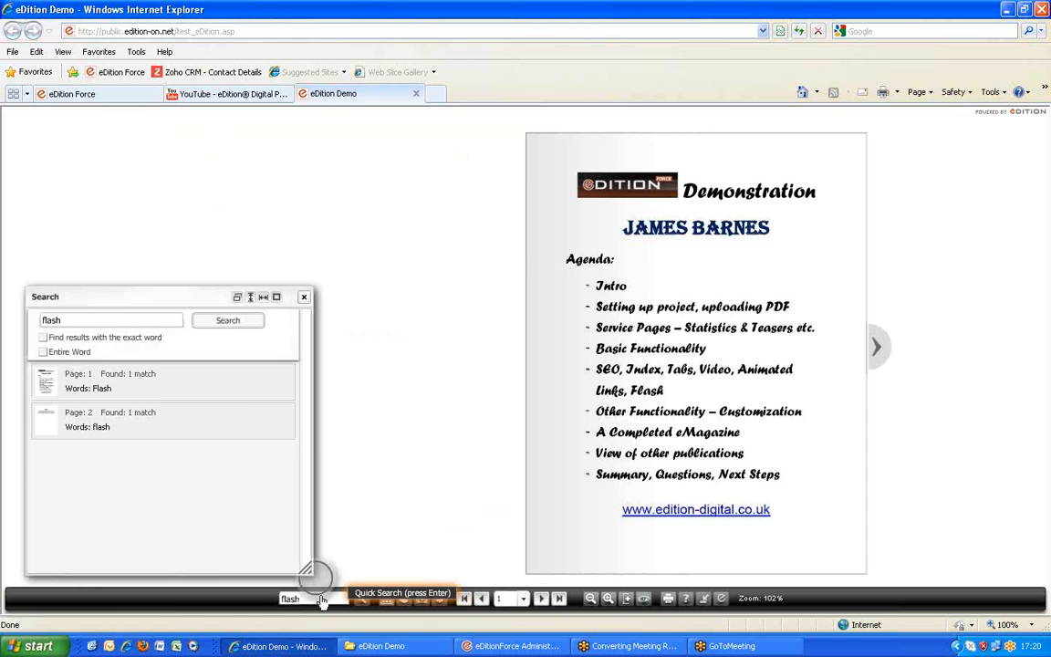
left_click(155, 390)
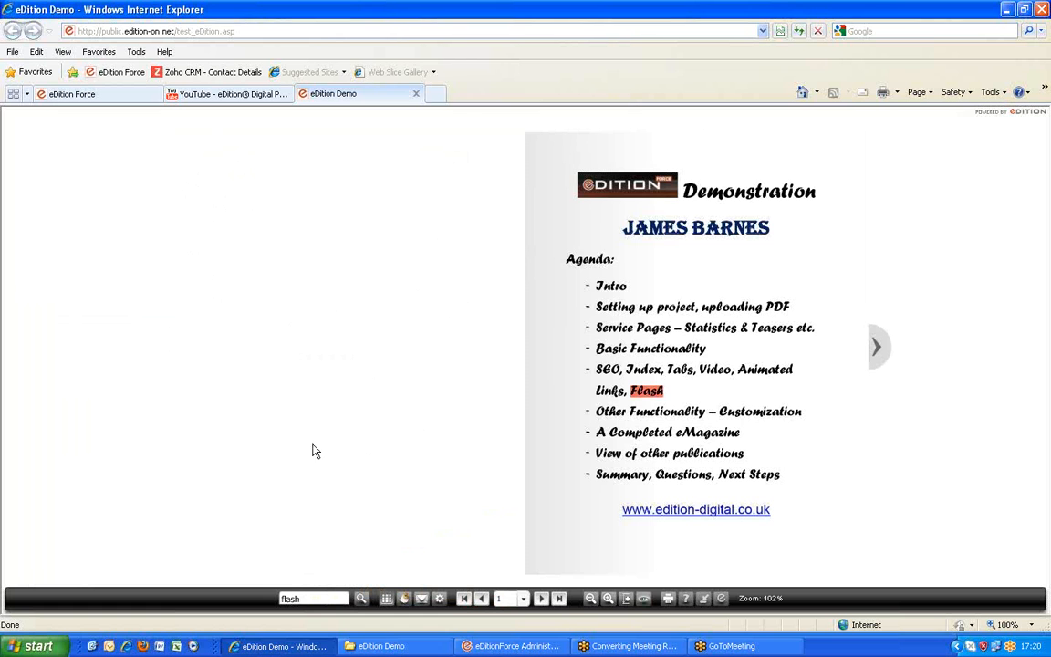
left_click(361, 597)
left_click(95, 422)
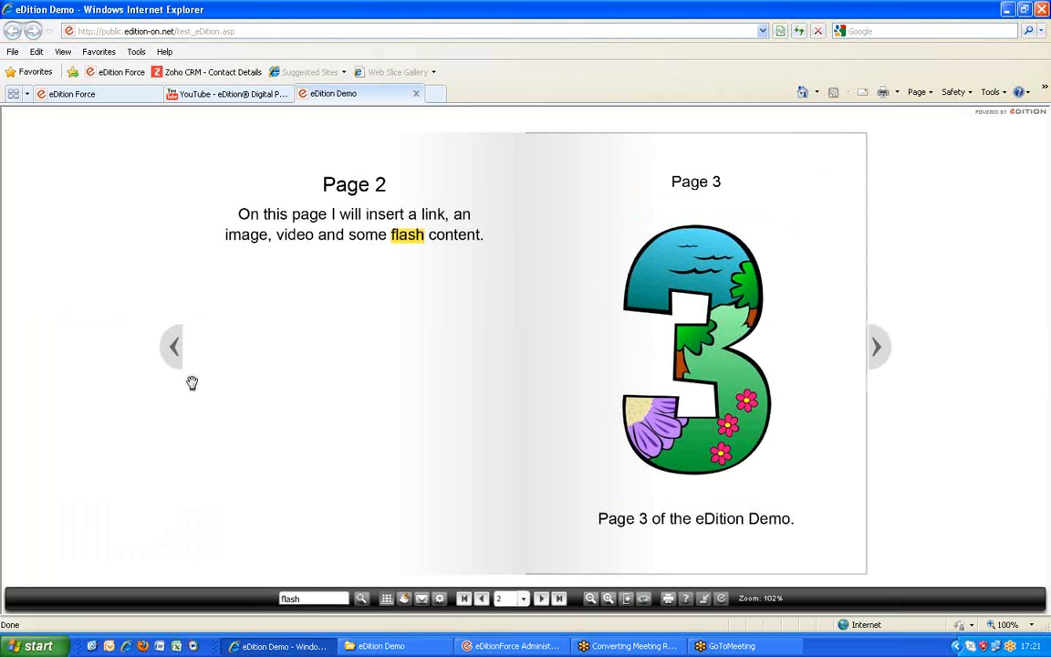
left_click(463, 599)
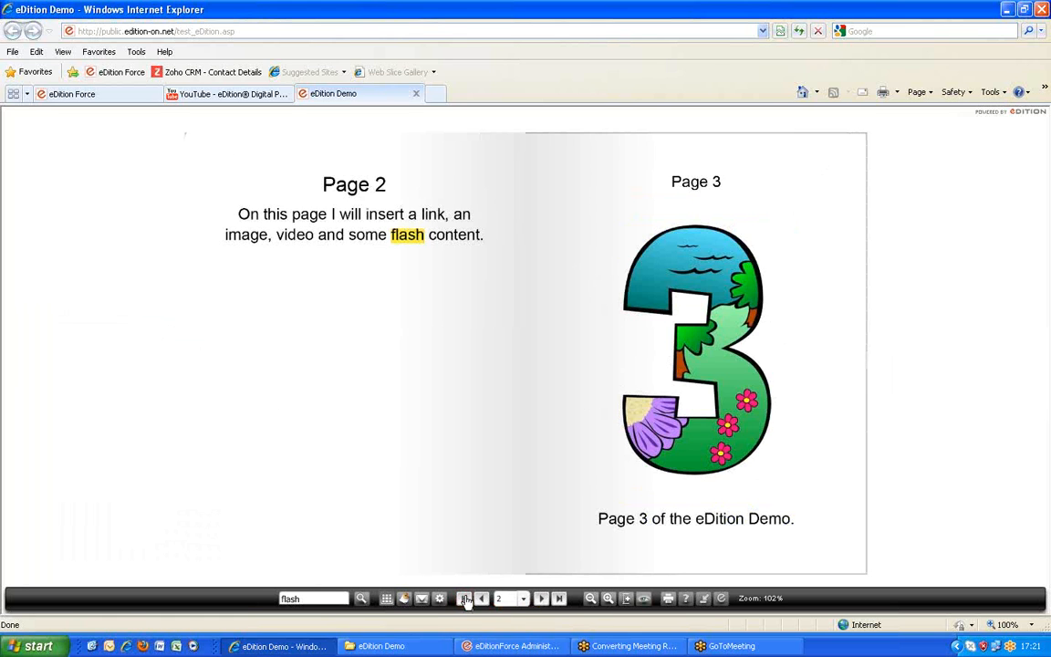
Close the published demo, switch to the eDitionForce administrator, and hide the grid on page 1
left_click(416, 94)
left_click(510, 645)
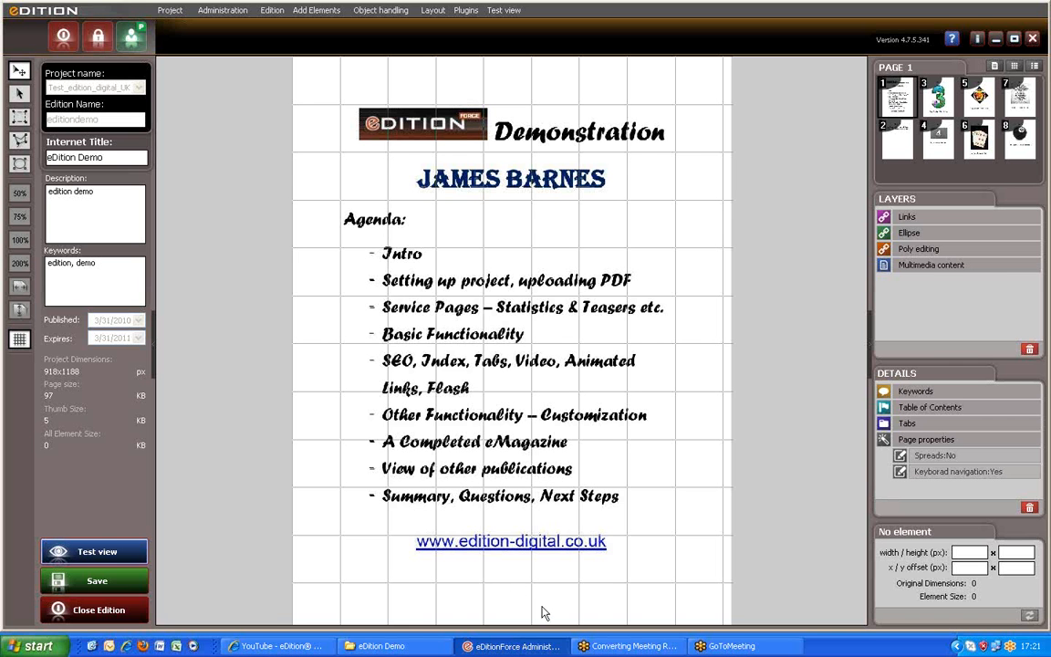
left_click(20, 339)
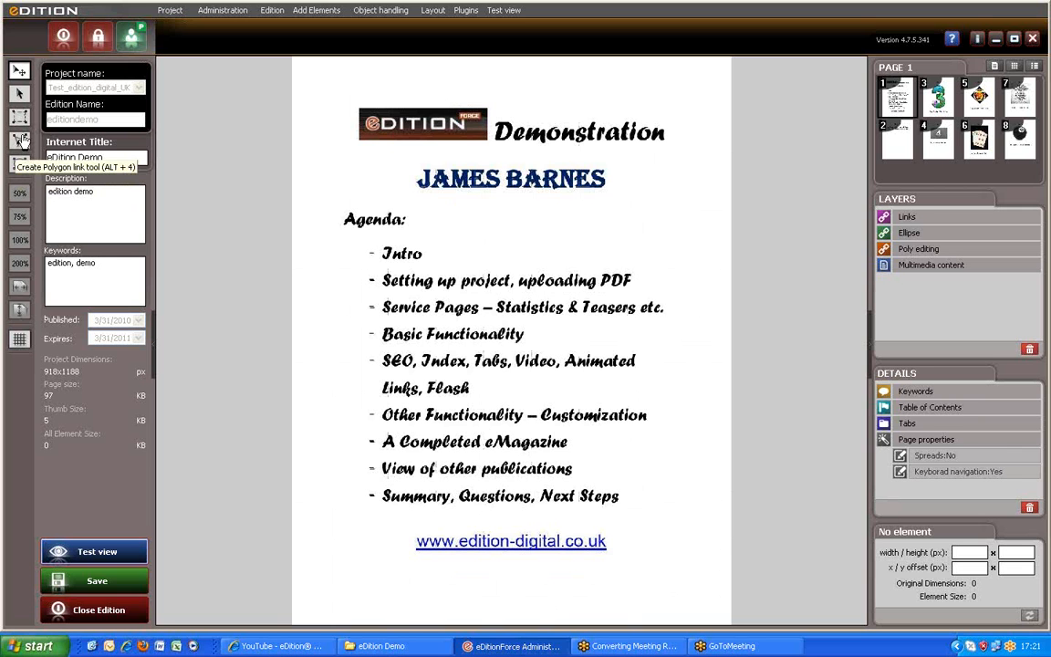
Draw an ellipse link around the presenter's name heading on page 1
left_click(19, 164)
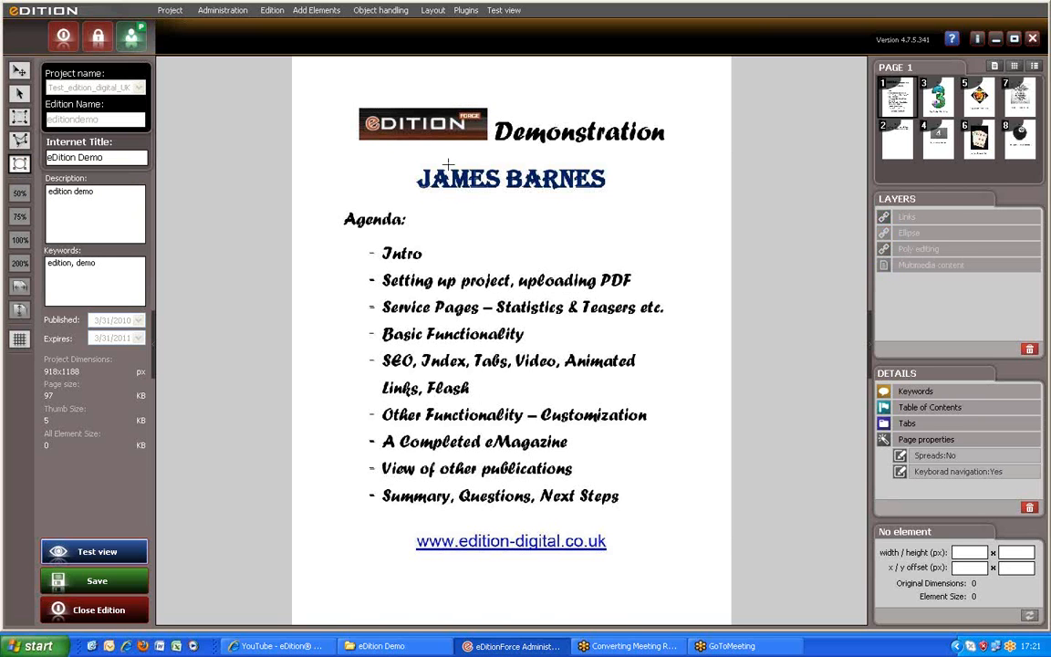
left_click_drag(385, 155, 636, 204)
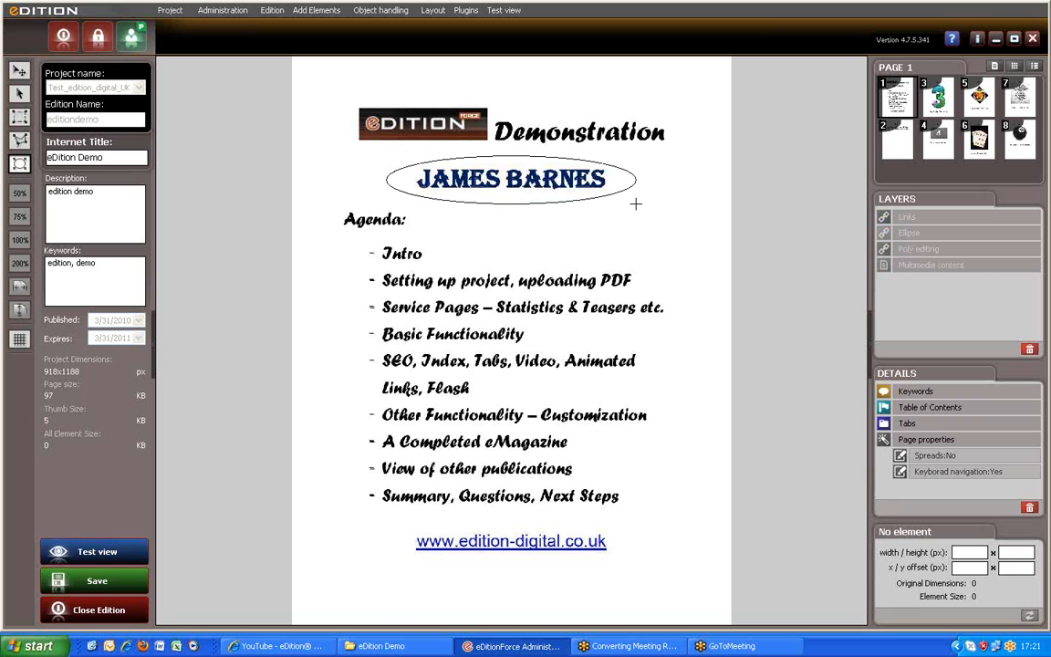
left_click_drag(635, 204, 628, 204)
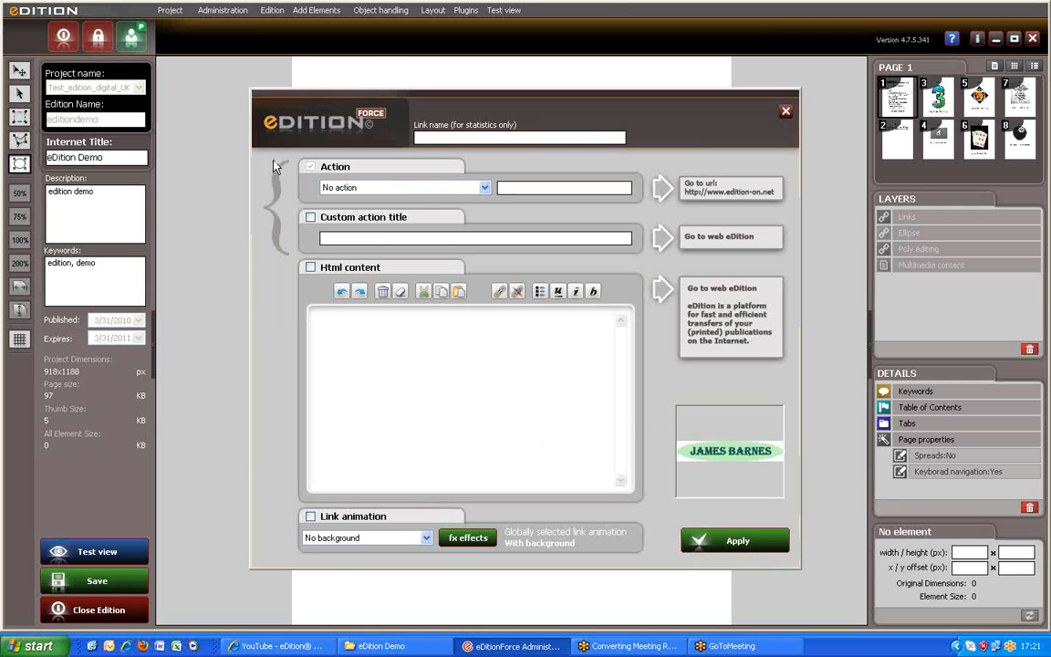
Set the link's action to go to page 2 in this publication, with the custom action title "Click to open"
left_click(349, 189)
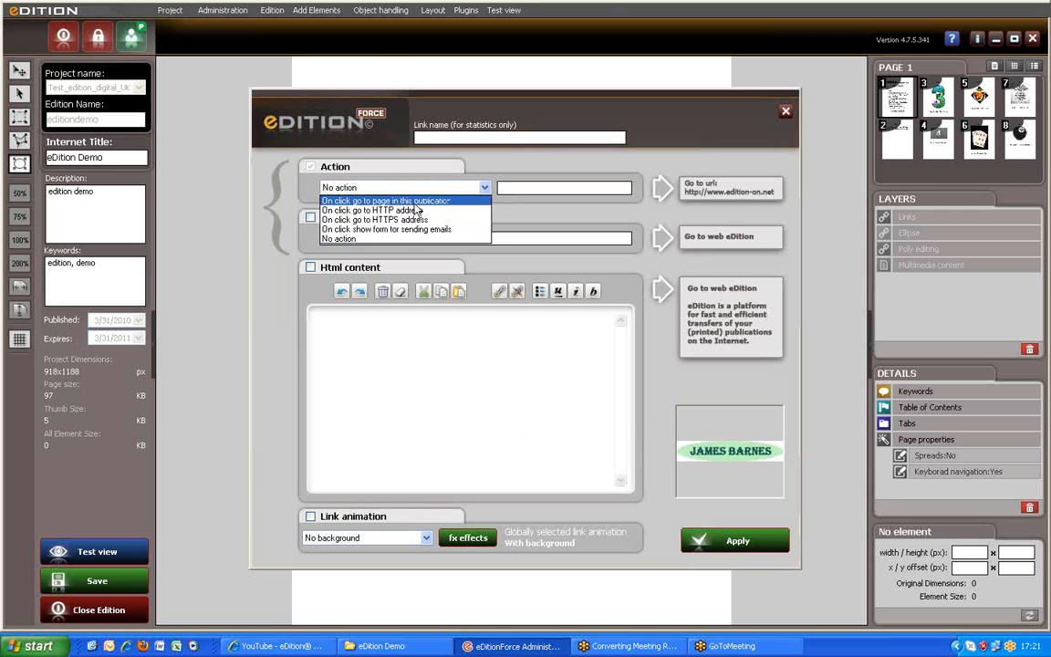
left_click(376, 200)
left_click(553, 194)
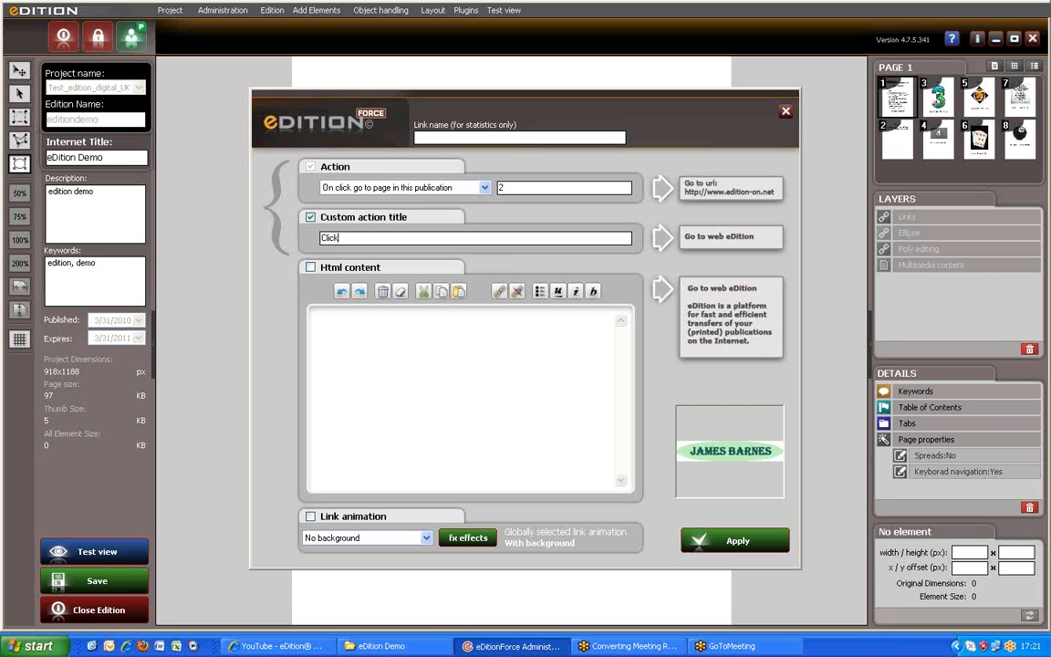
type("Click to open,")
Enable Html content for the link and enter "more info here..." in bold italic
left_click(374, 337)
left_click(309, 269)
type("more info here...")
left_click_drag(321, 333, 395, 333)
left_click(579, 291)
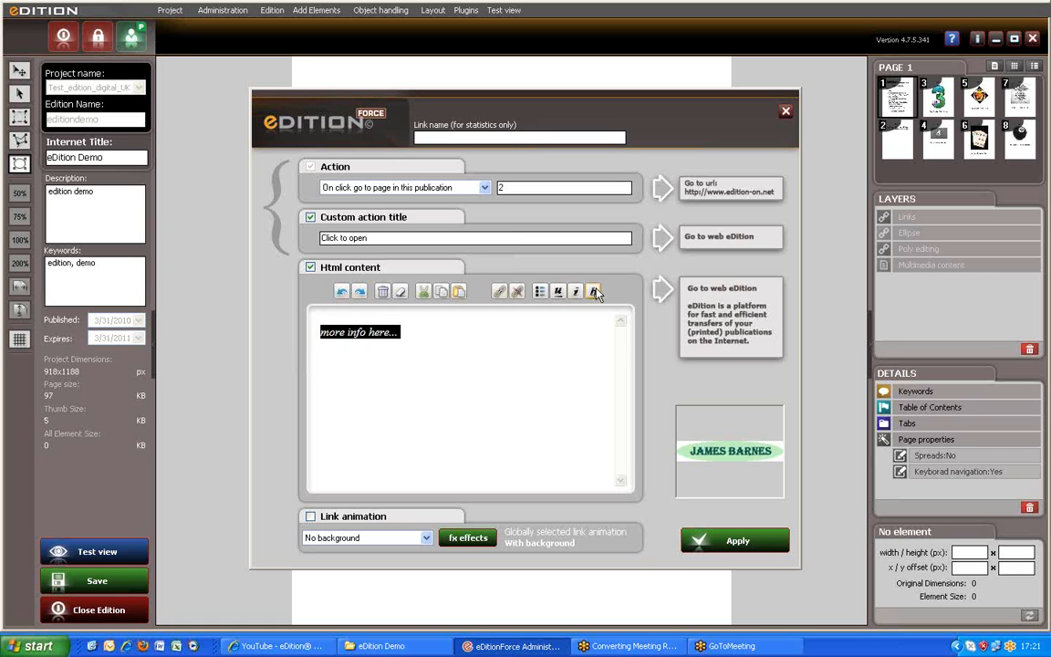
left_click(517, 378)
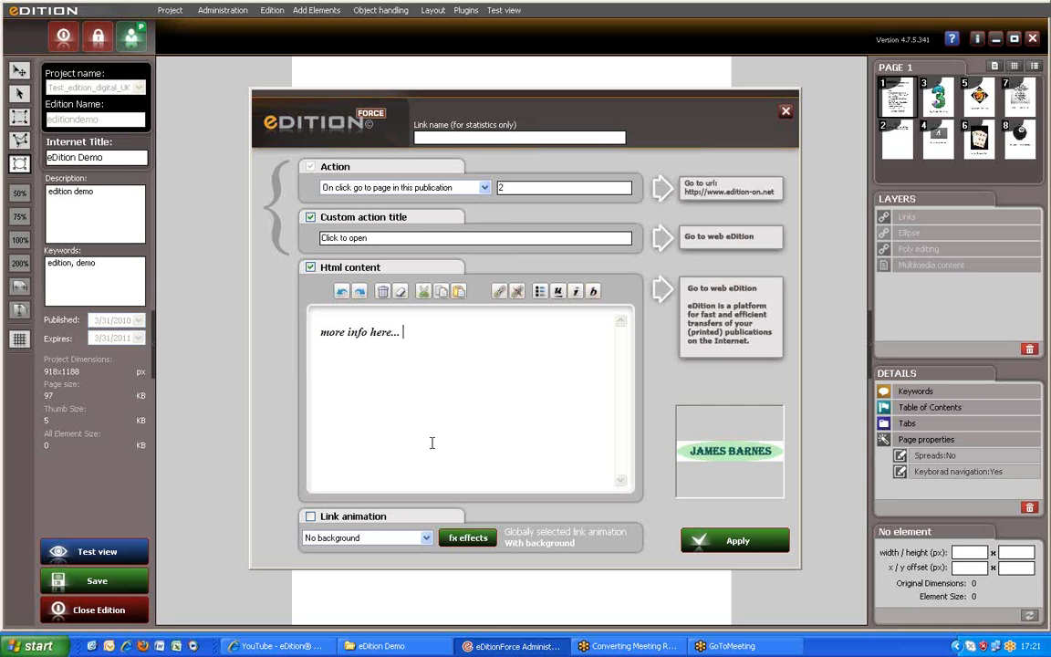
Enable the link animation "Without background zoom glow" and apply the link settings
left_click(310, 516)
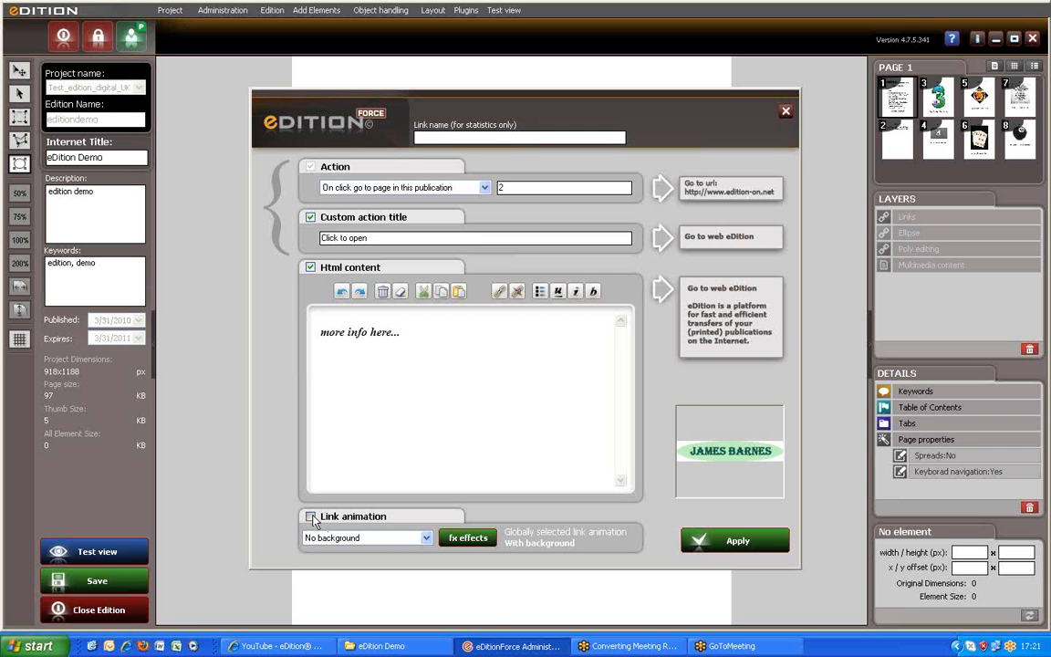
left_click(426, 538)
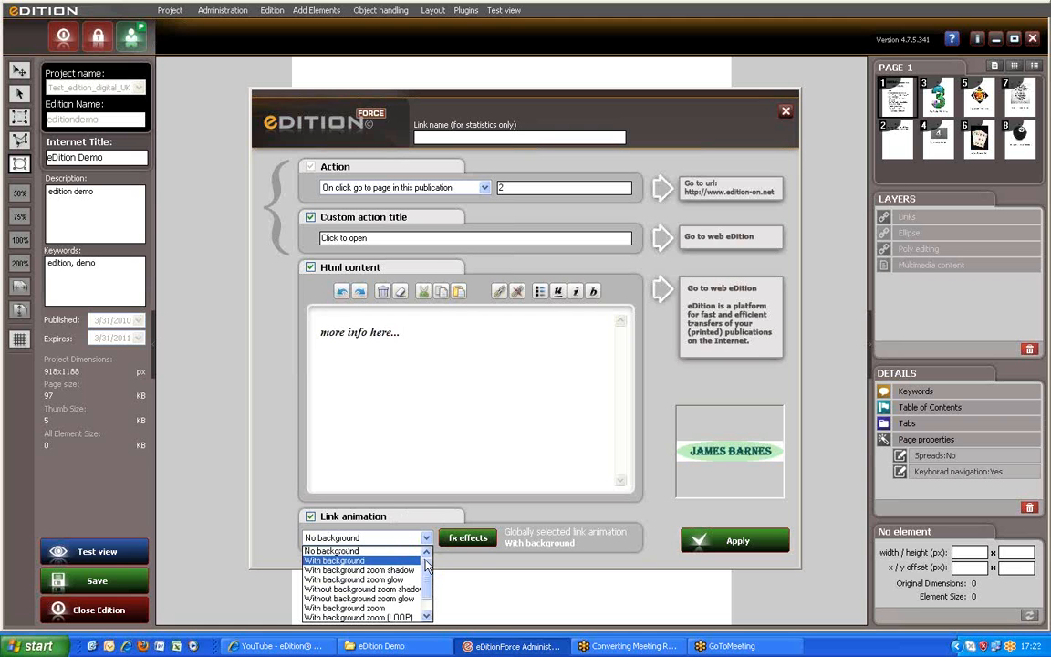
left_click_drag(426, 563, 434, 584)
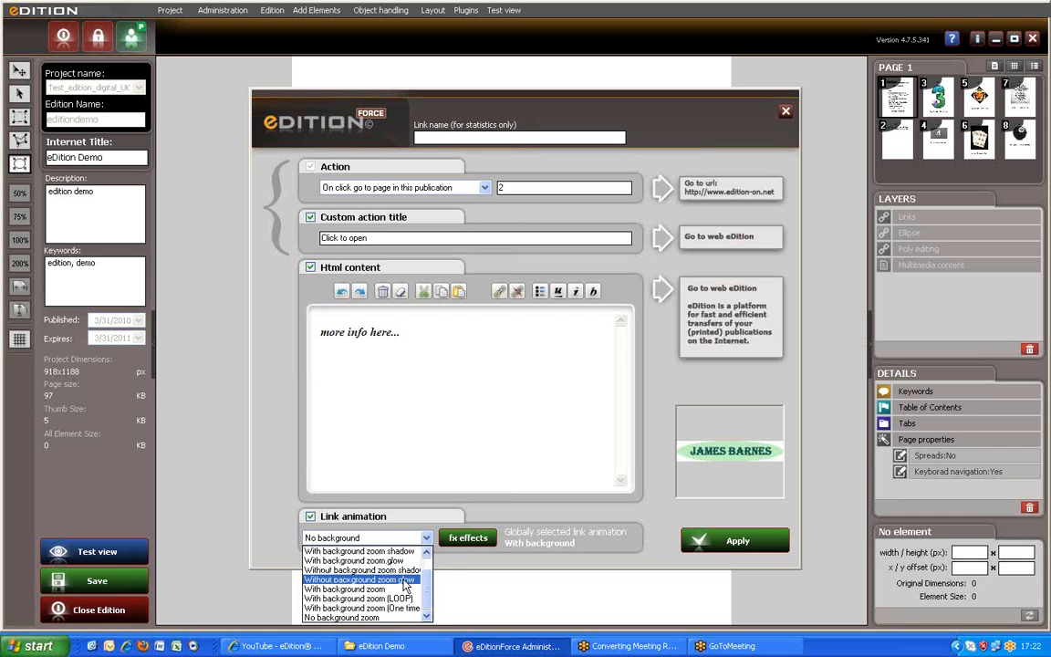
left_click(408, 581)
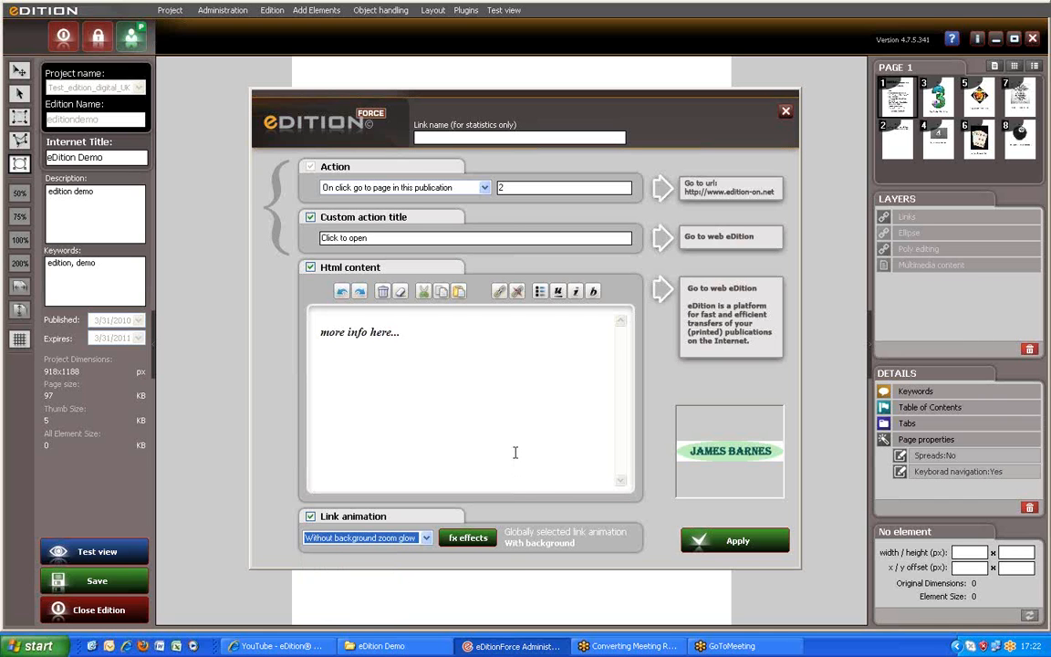
left_click(765, 543)
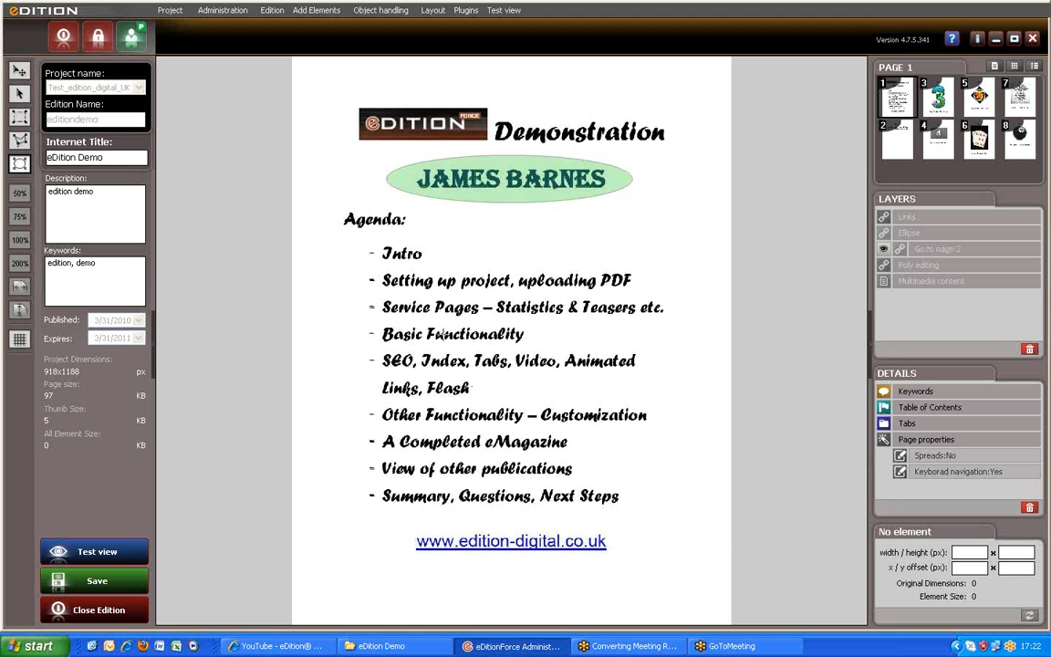
Open page 2 for editing and copy the embed code of the eDition Digital Publishing Platform video from YouTube
left_click(906, 141)
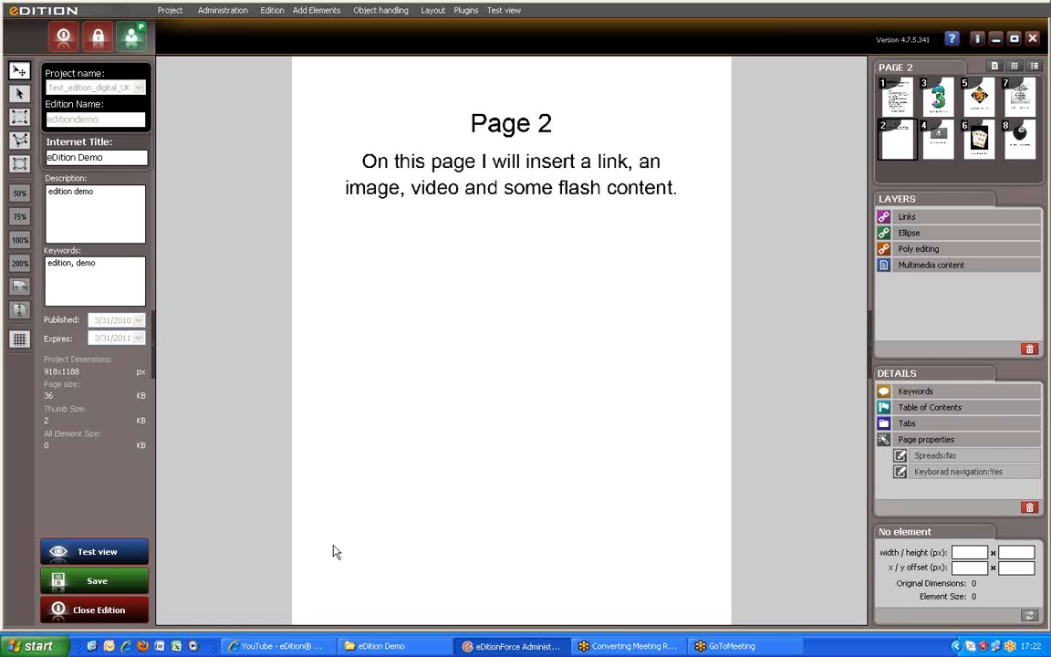
left_click(274, 646)
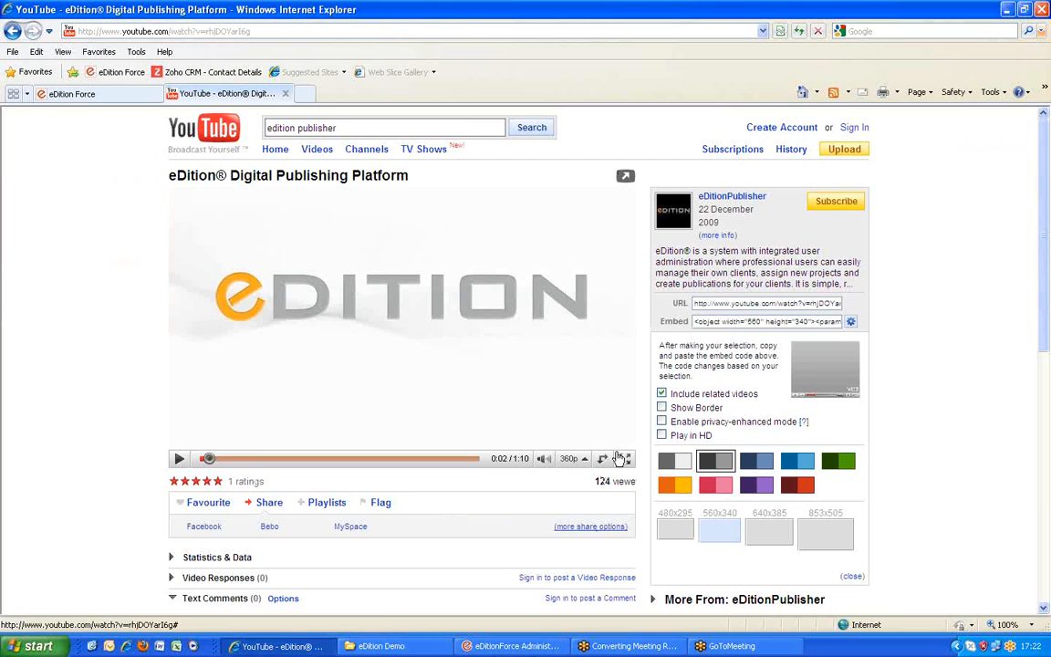
left_click(728, 319)
right_click(728, 321)
left_click(750, 361)
Return to the eDitionForce administrator and start adding a video to page 2
left_click(512, 644)
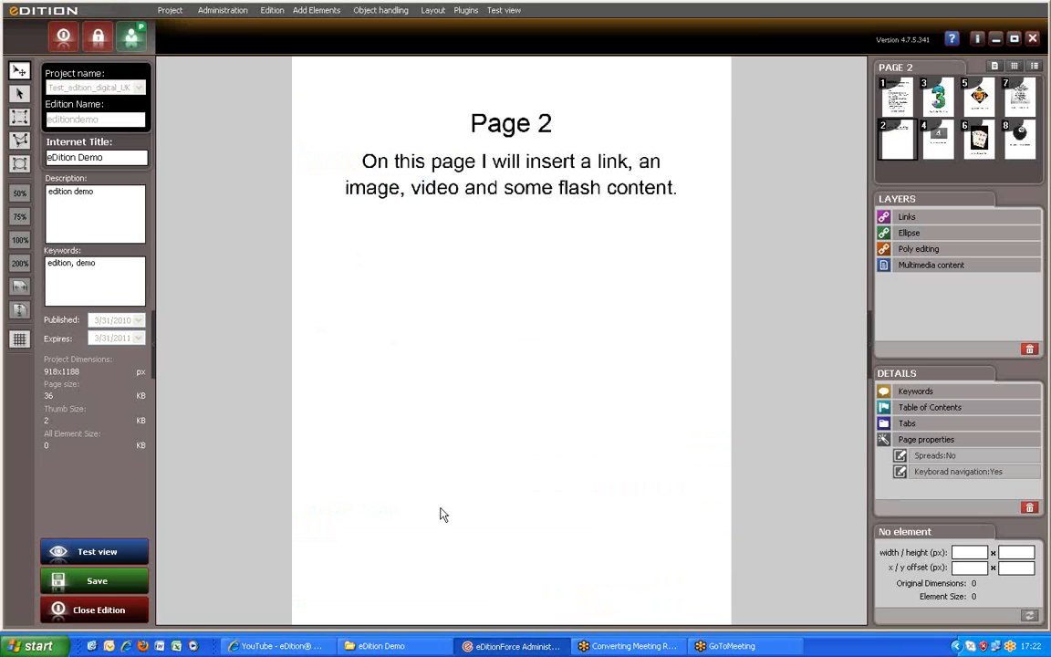
right_click(356, 259)
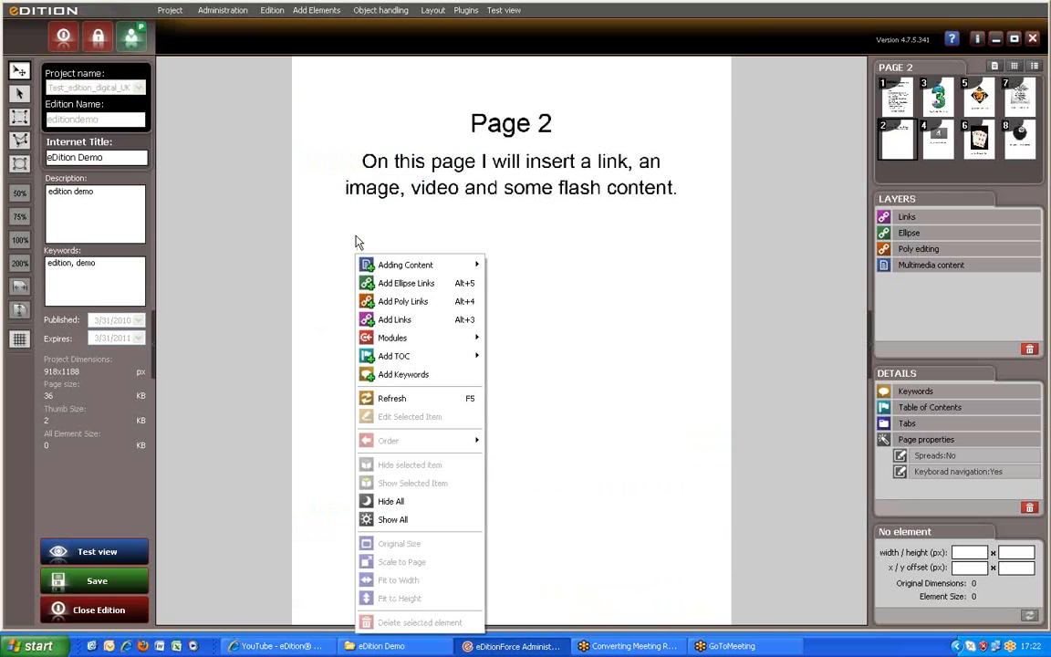
right_click(331, 243)
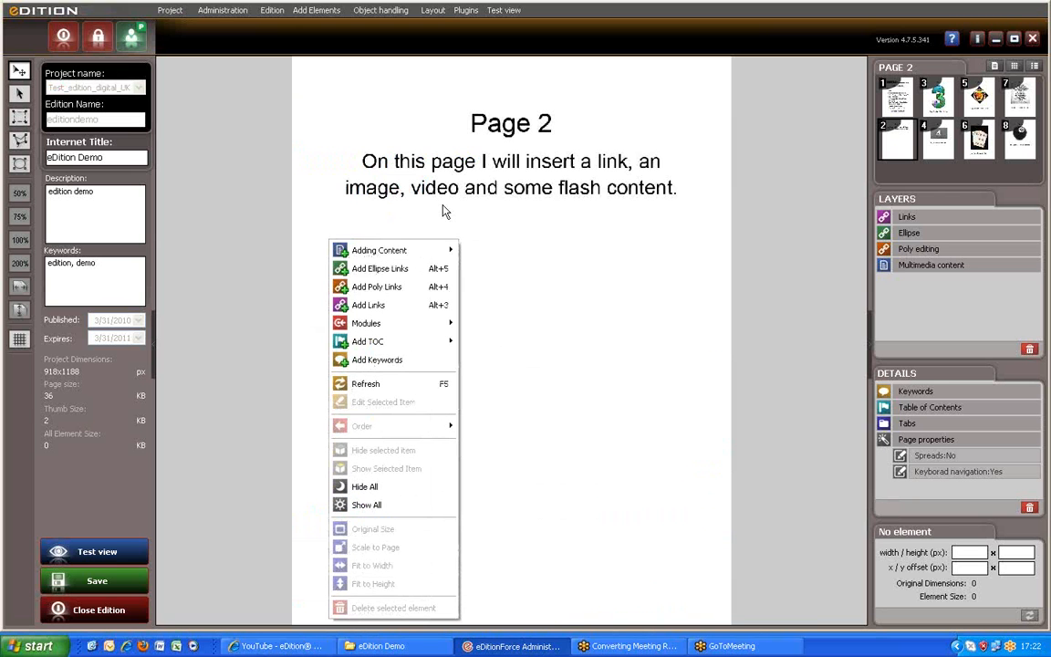
mouse_move(438, 248)
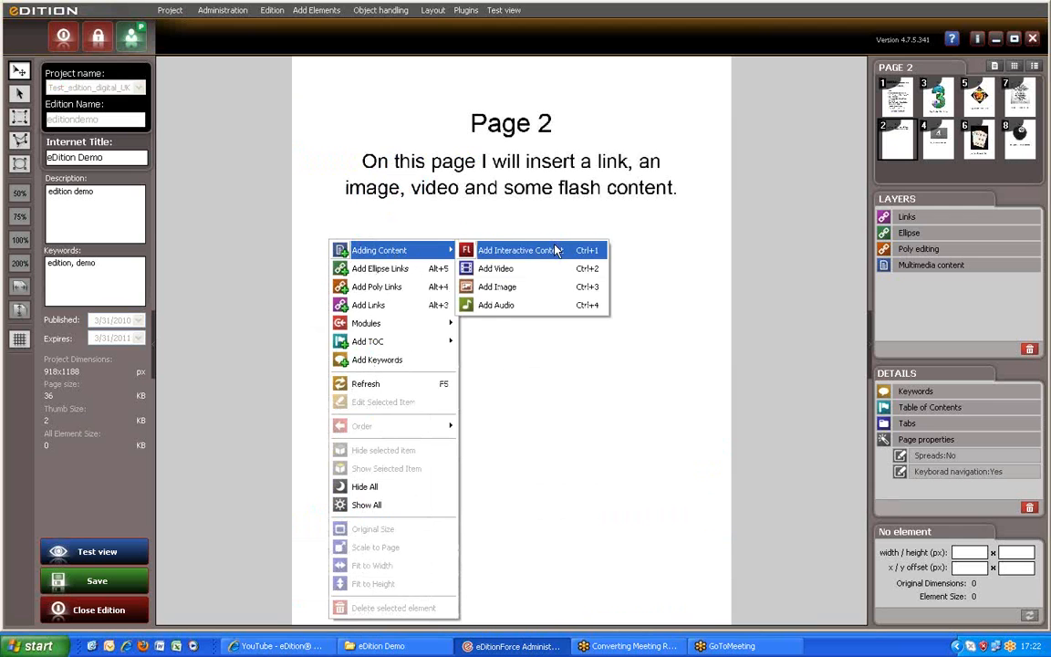
left_click(541, 275)
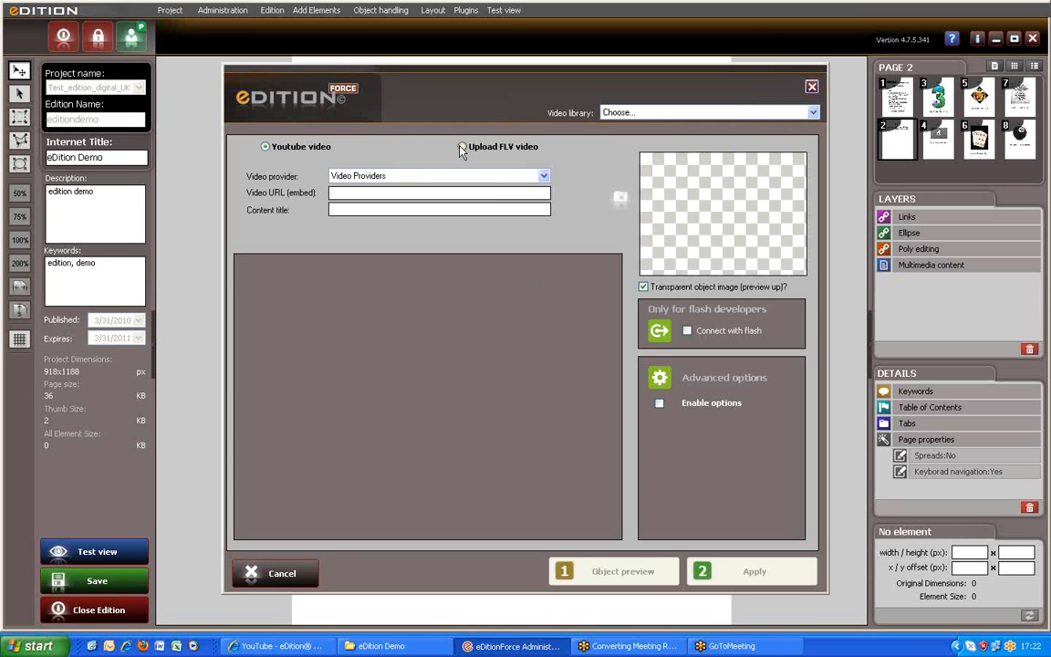
Review the player and skin options offered for an uploaded FLV video
left_click(462, 147)
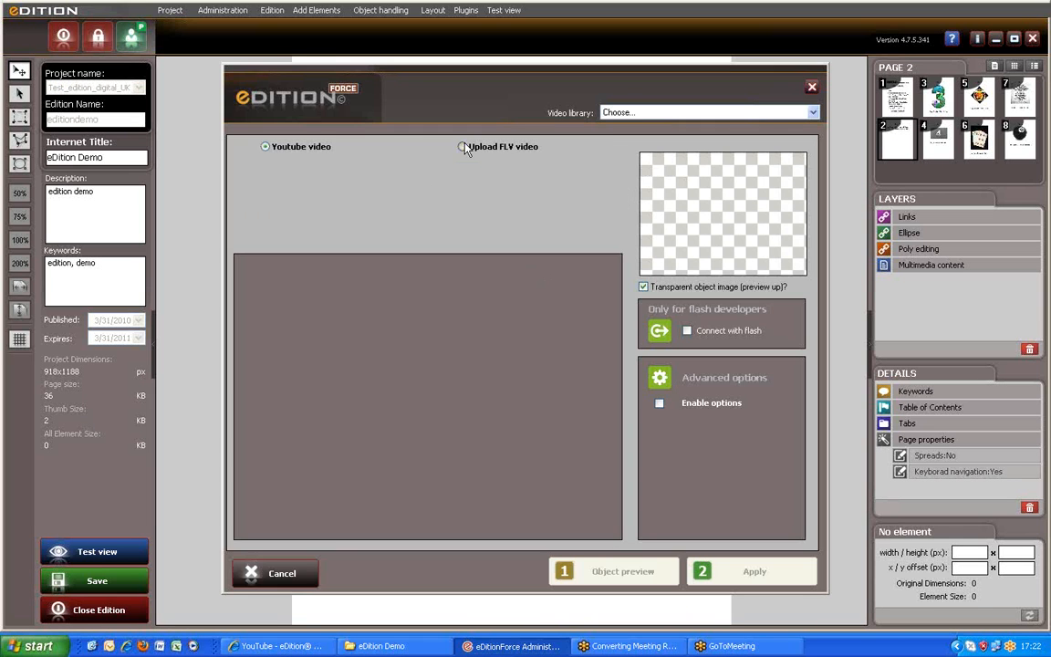
left_click(453, 176)
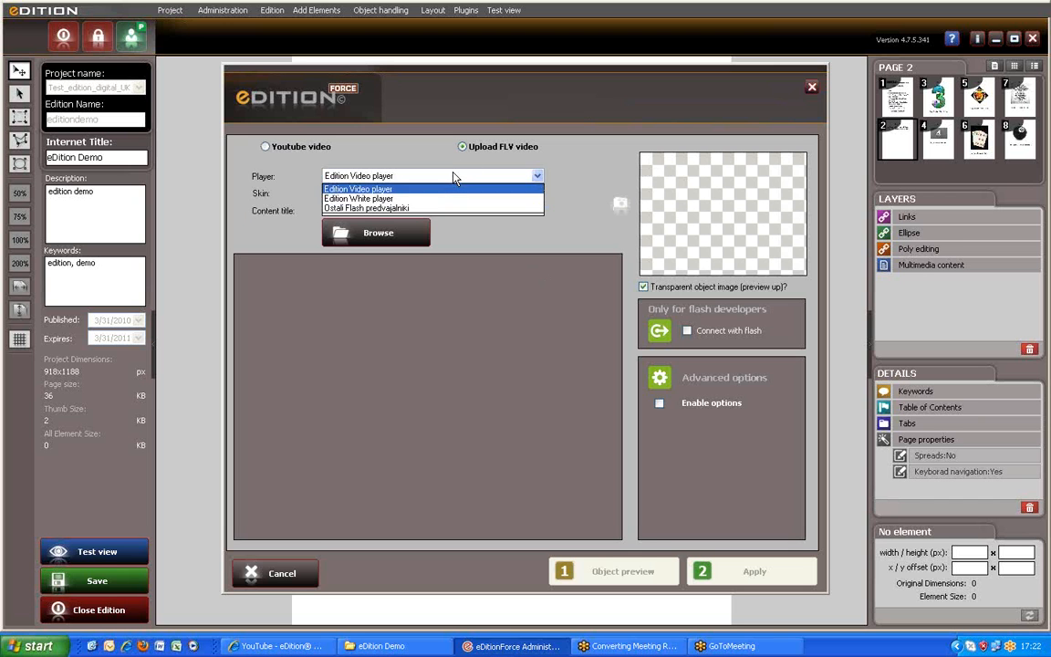
left_click(453, 176)
left_click(428, 195)
left_click(430, 202)
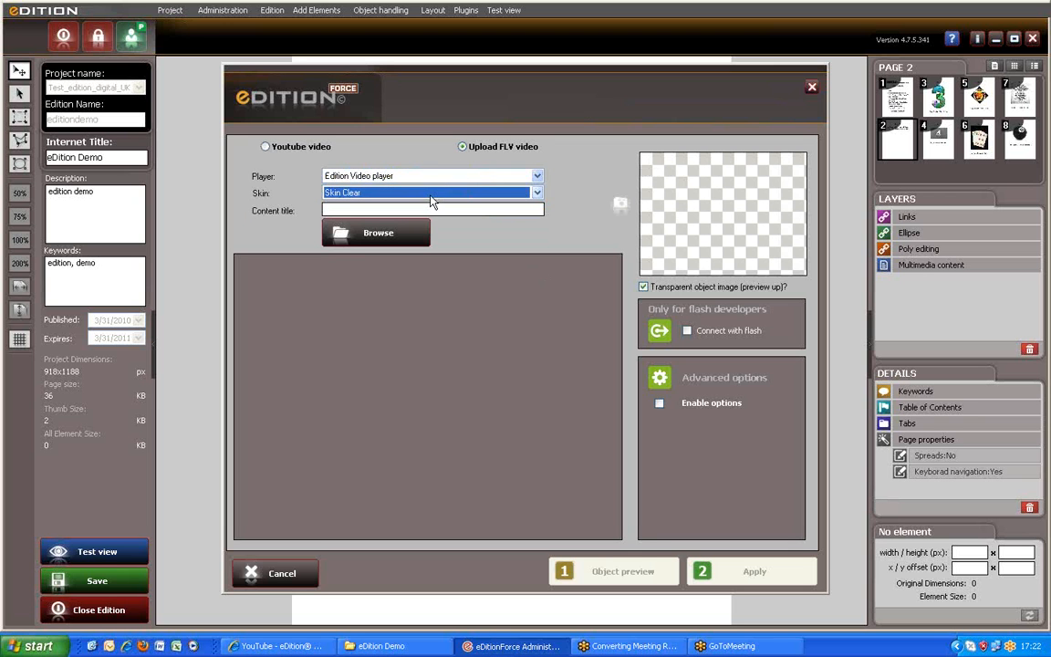
Choose a Youtube video source with YouTube as the provider and paste the copied embed code as the video URL
left_click(272, 151)
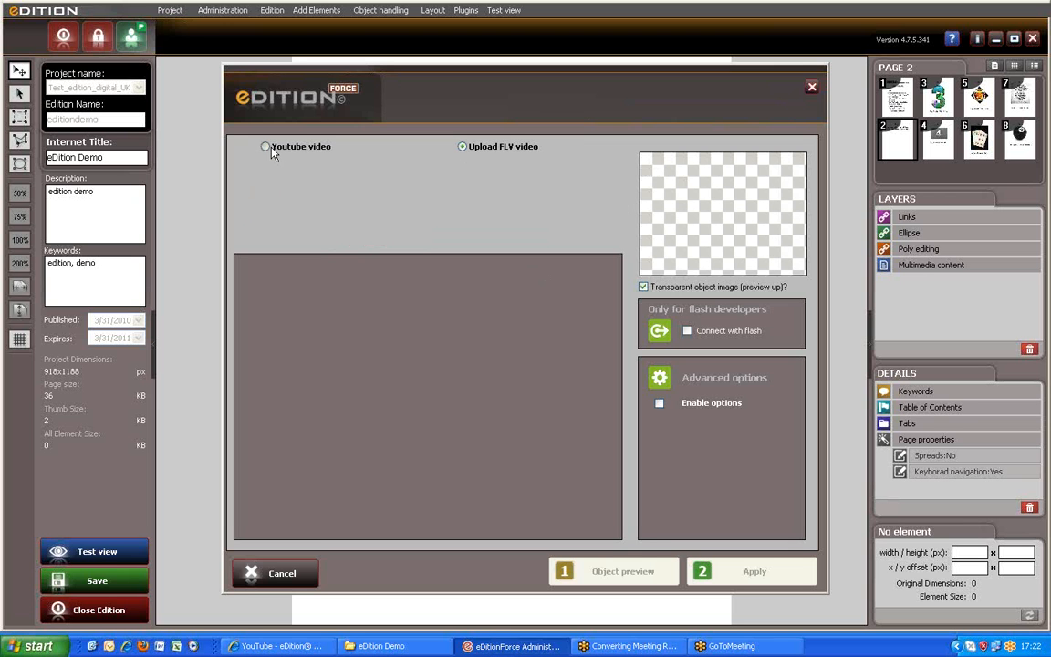
left_click(412, 177)
left_click(399, 202)
right_click(383, 202)
left_click(412, 246)
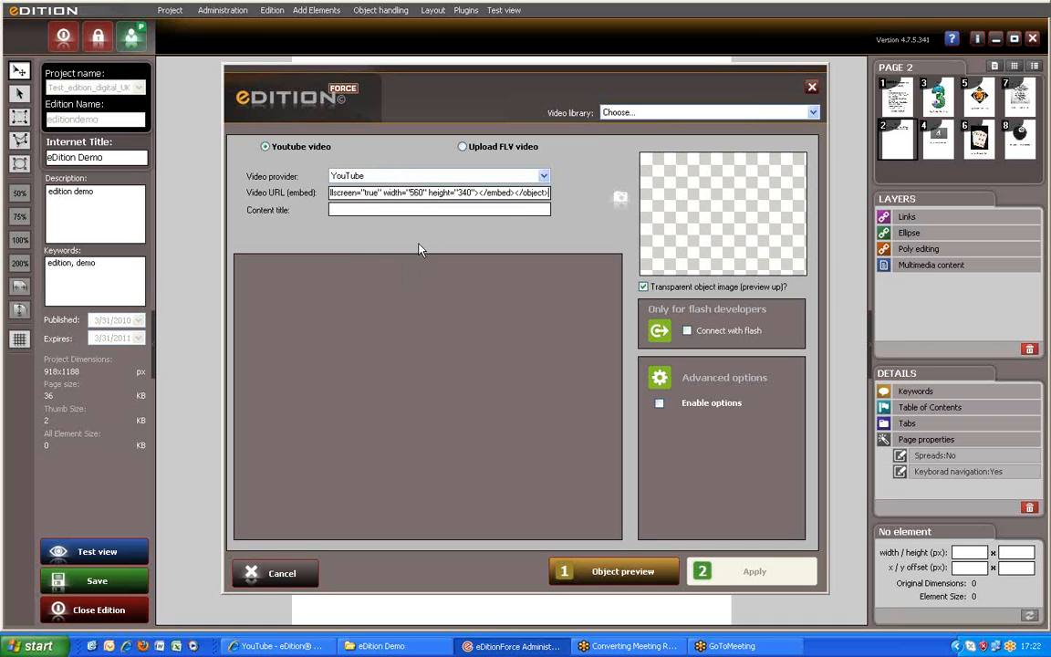
Title the YouTube video edition_demo, generate its object preview, enable the advanced options and add it to page 2
left_click(410, 210)
type("edition_d")
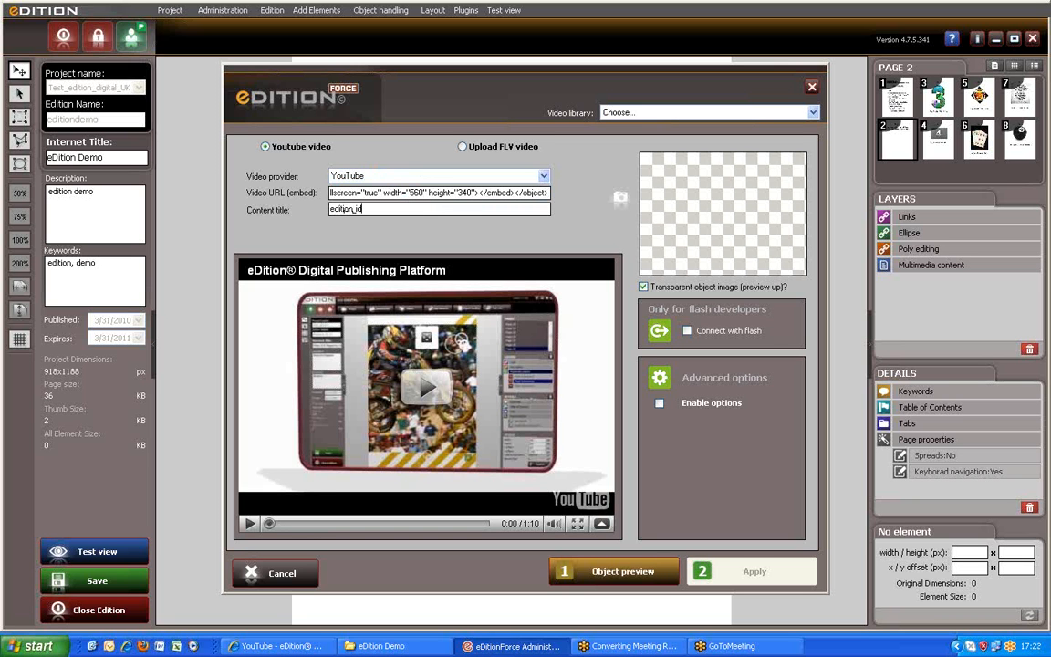
type("emo.")
left_click(614, 571)
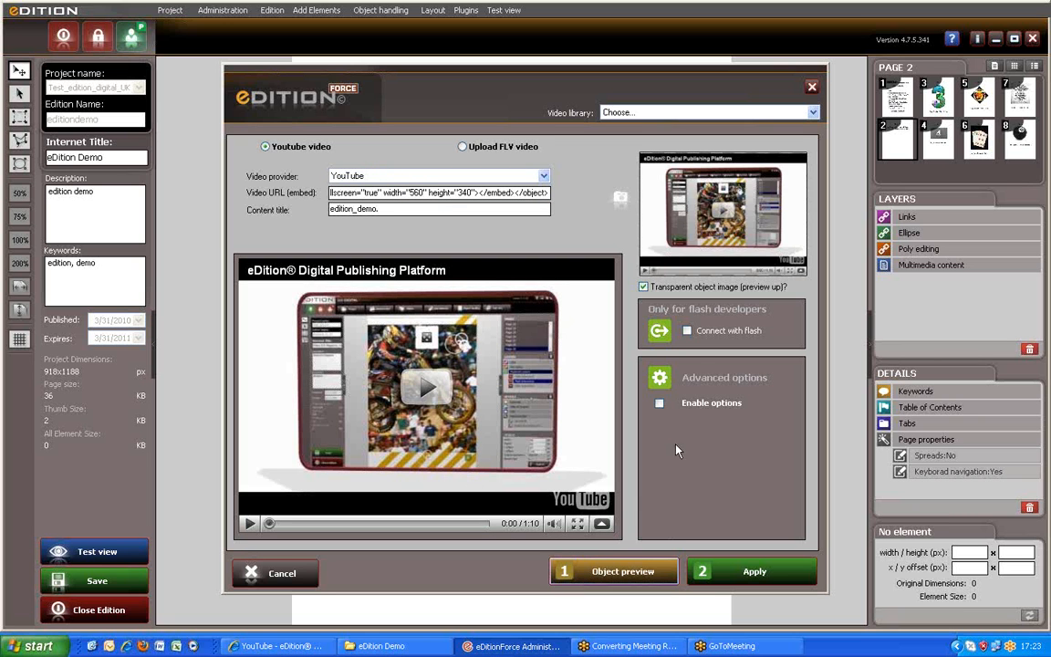
left_click(658, 402)
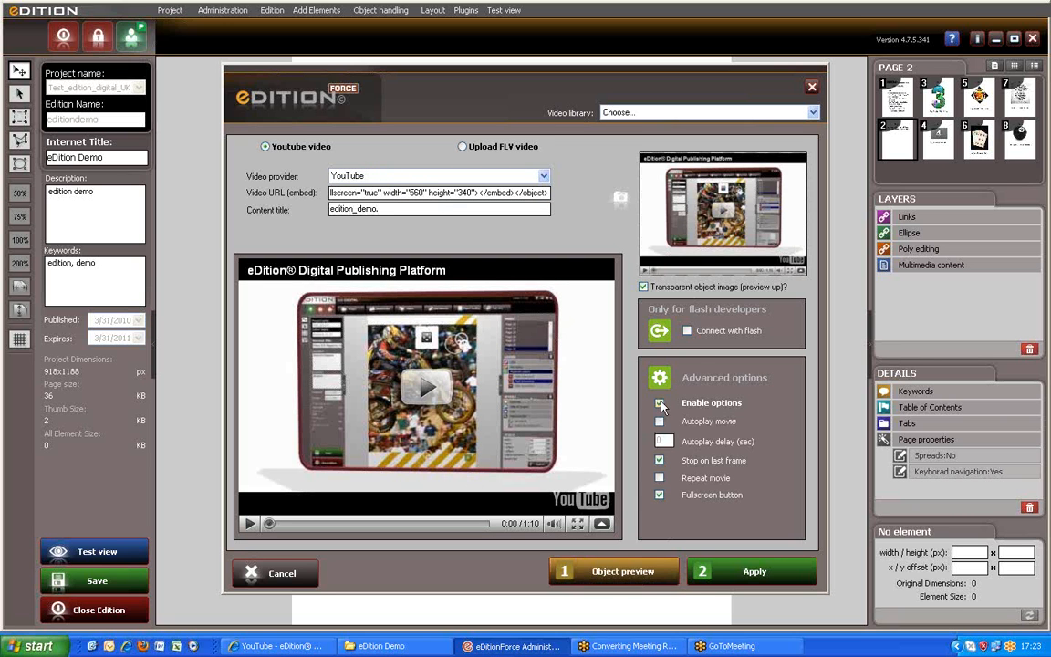
left_click(743, 574)
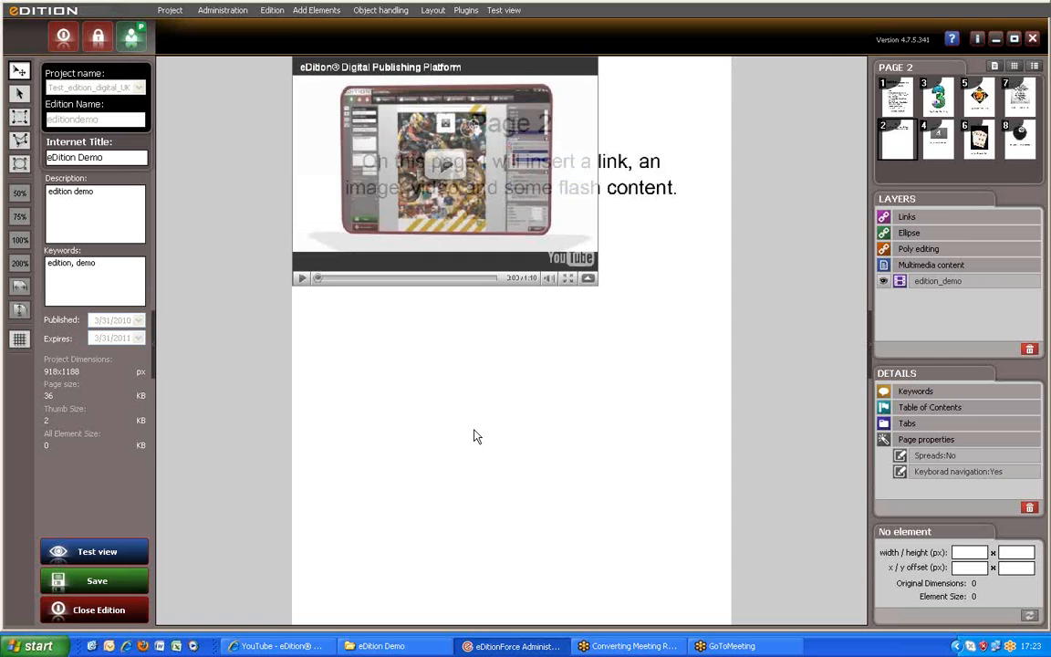
Move the video below the page 2 text and resize it to about 679 x 422 px
left_click_drag(390, 190, 440, 325)
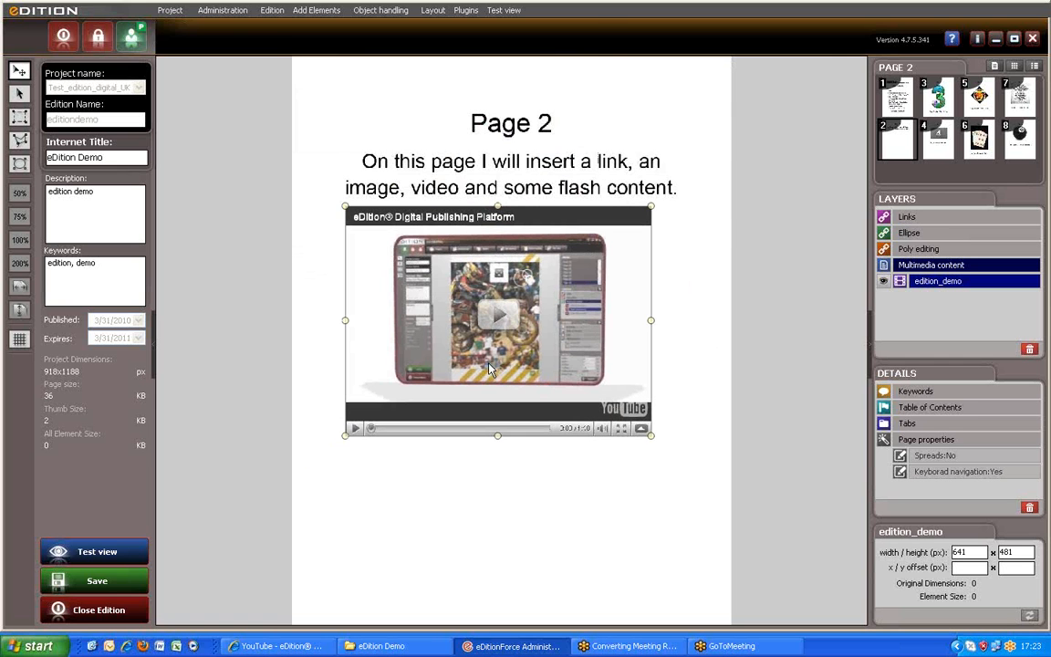
left_click_drag(652, 435, 671, 408)
left_click_drag(622, 355, 627, 351)
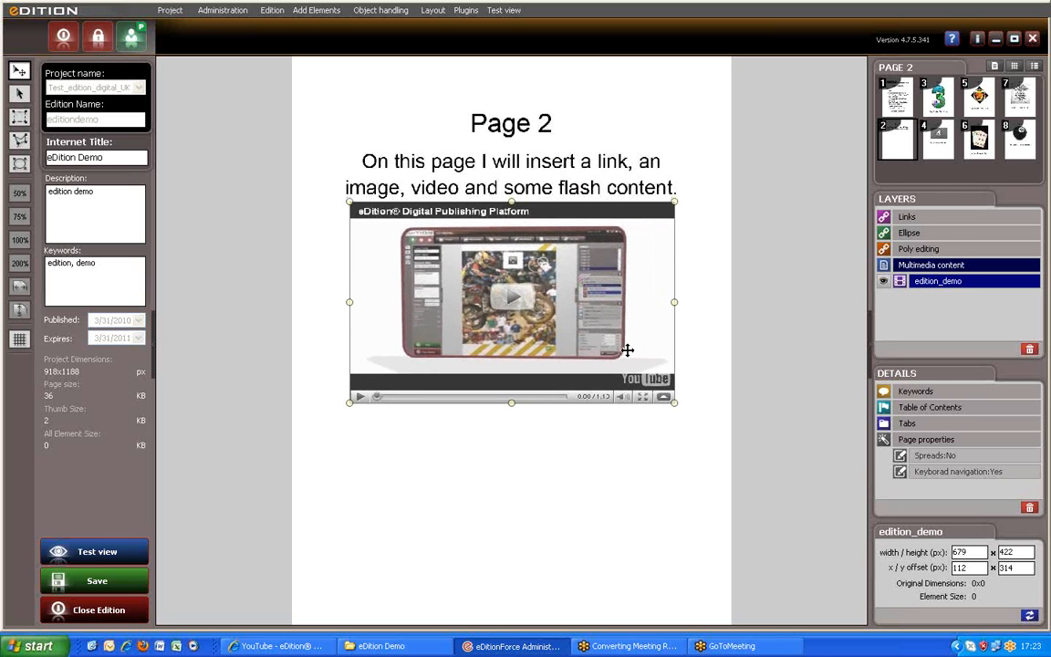
right_click(426, 491)
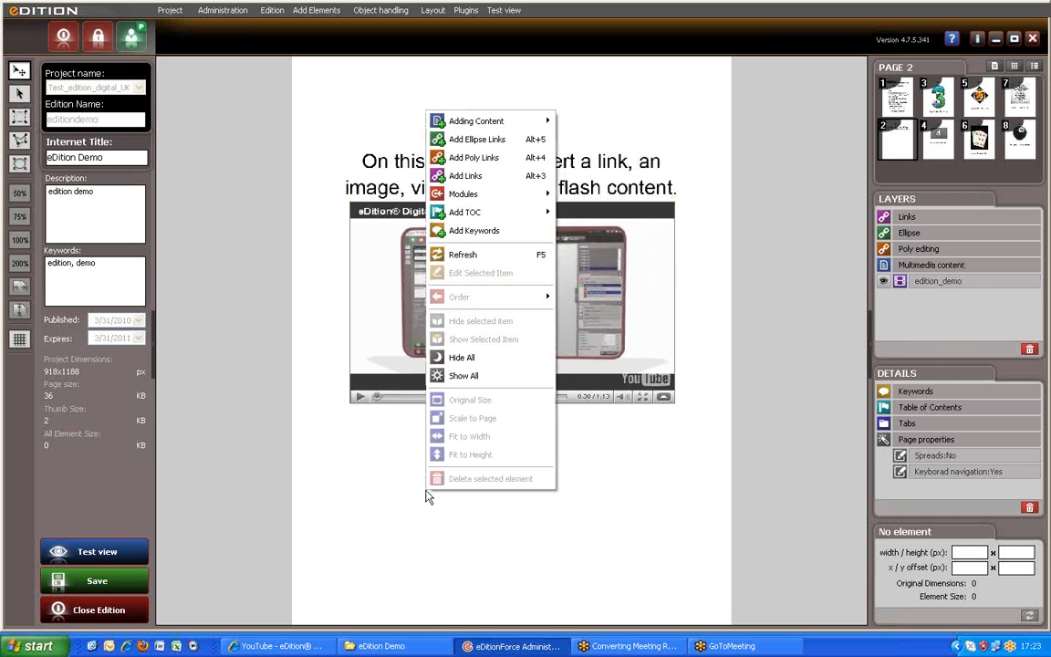
right_click(386, 510)
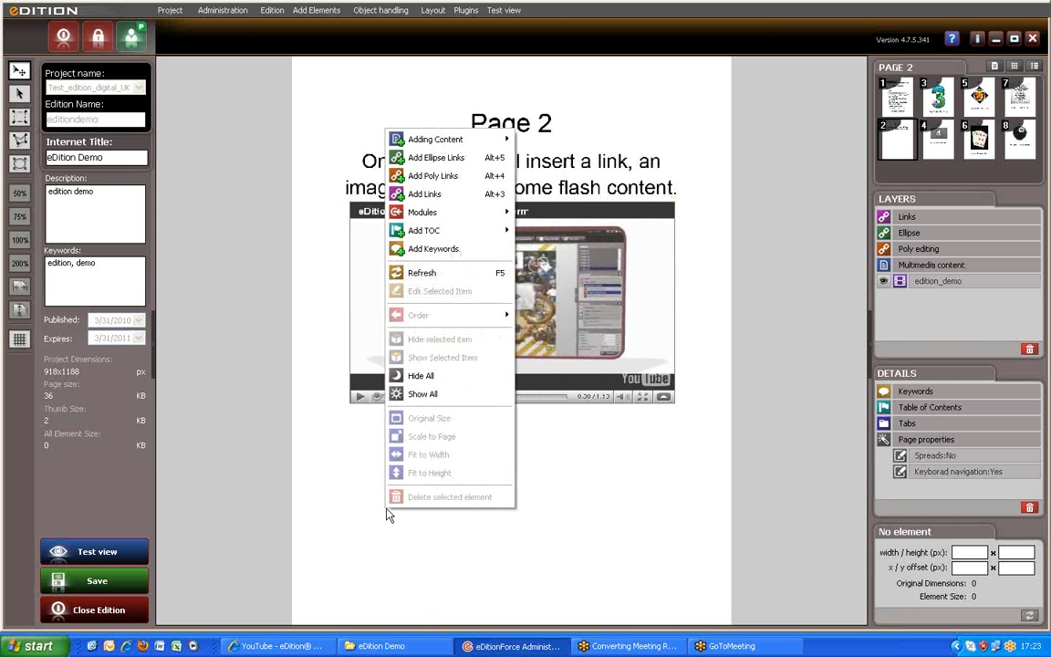
mouse_move(465, 138)
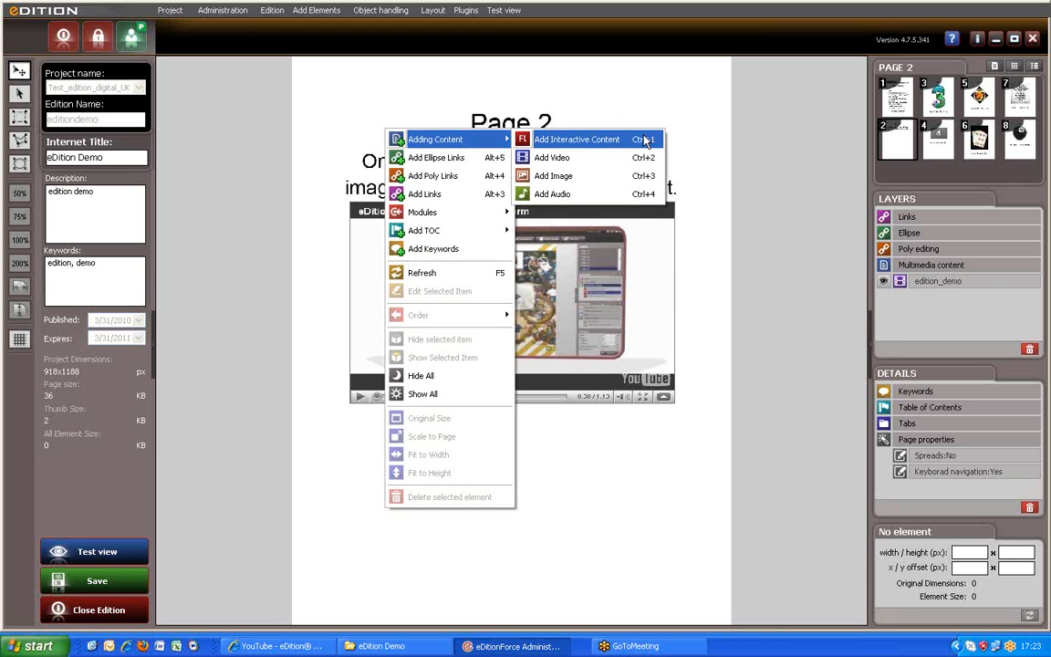
left_click(363, 88)
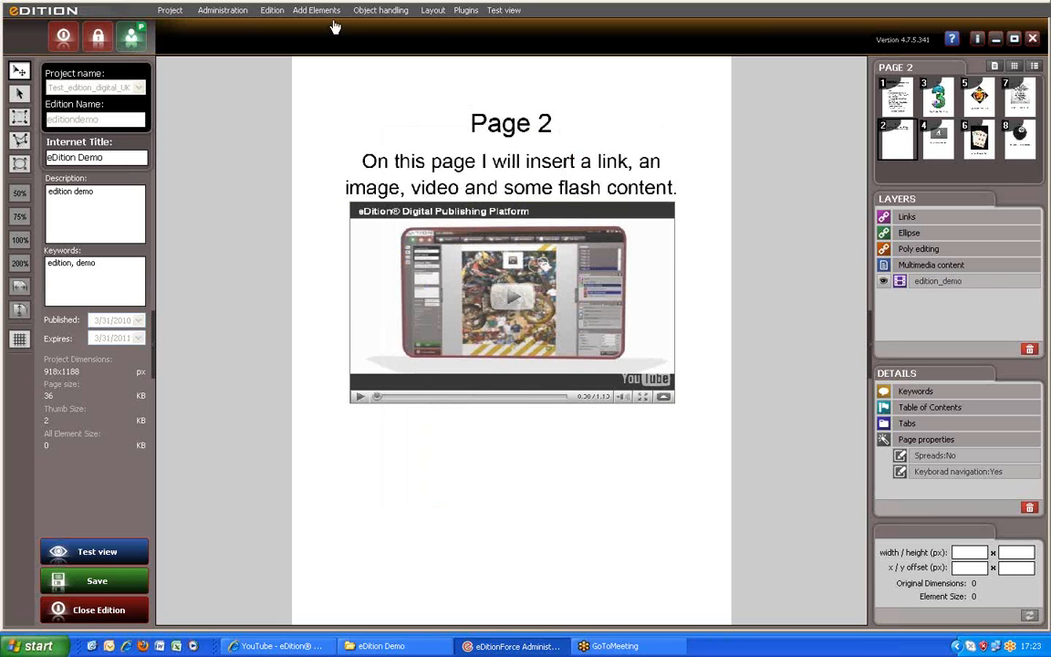
Start adding interactive content of type Flash and load the Bezier_curve SWF file from the eDition Demo folder
left_click(306, 11)
mouse_move(402, 20)
mouse_move(316, 11)
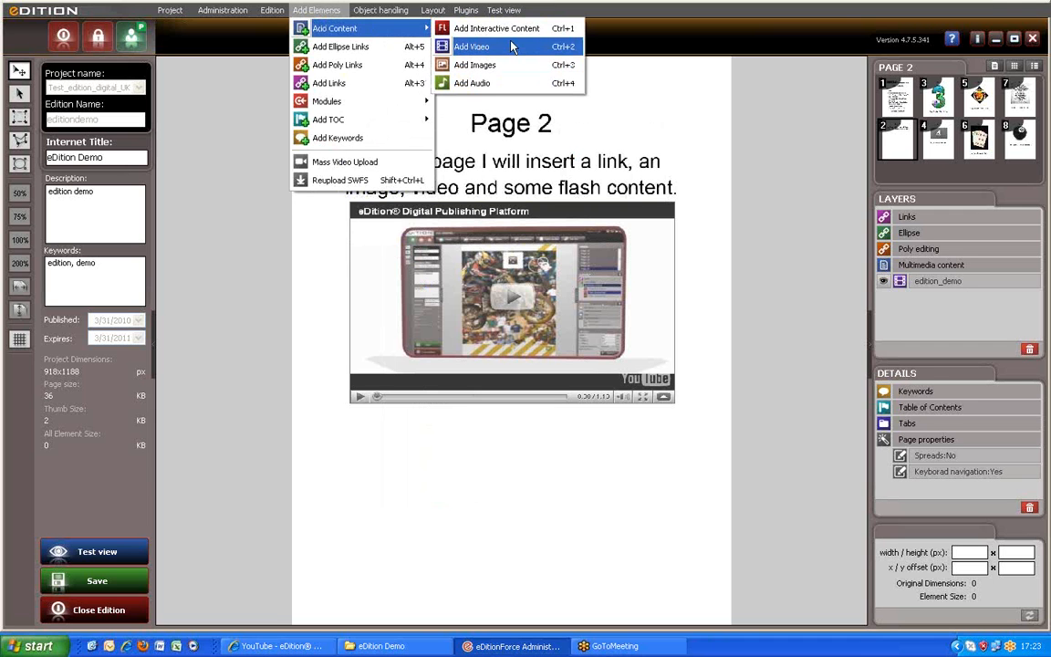
left_click(463, 27)
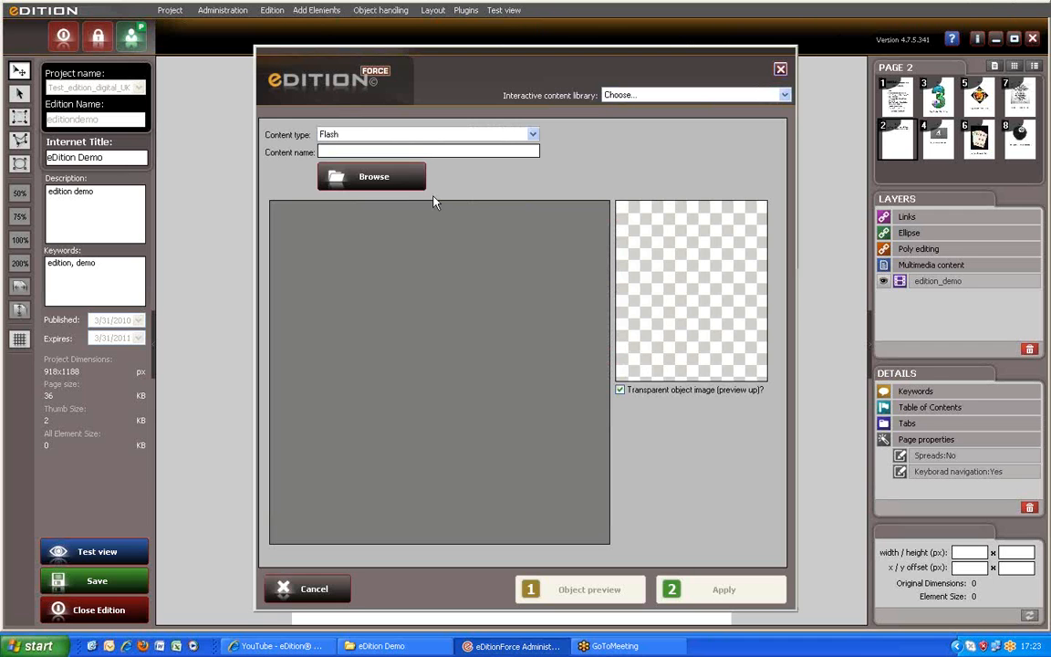
left_click(383, 176)
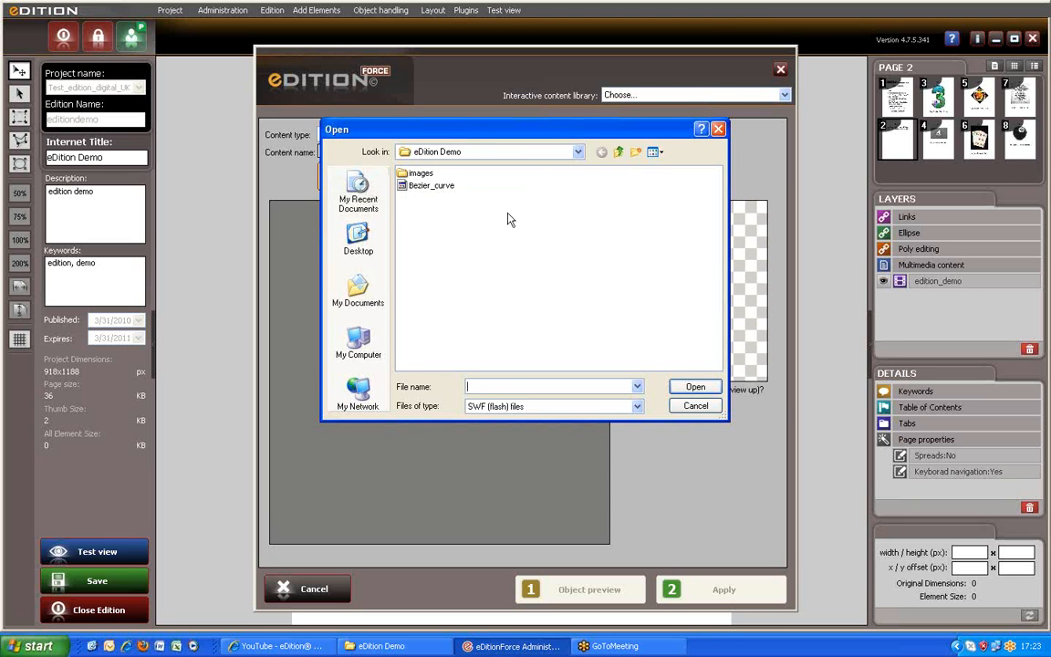
left_click(431, 185)
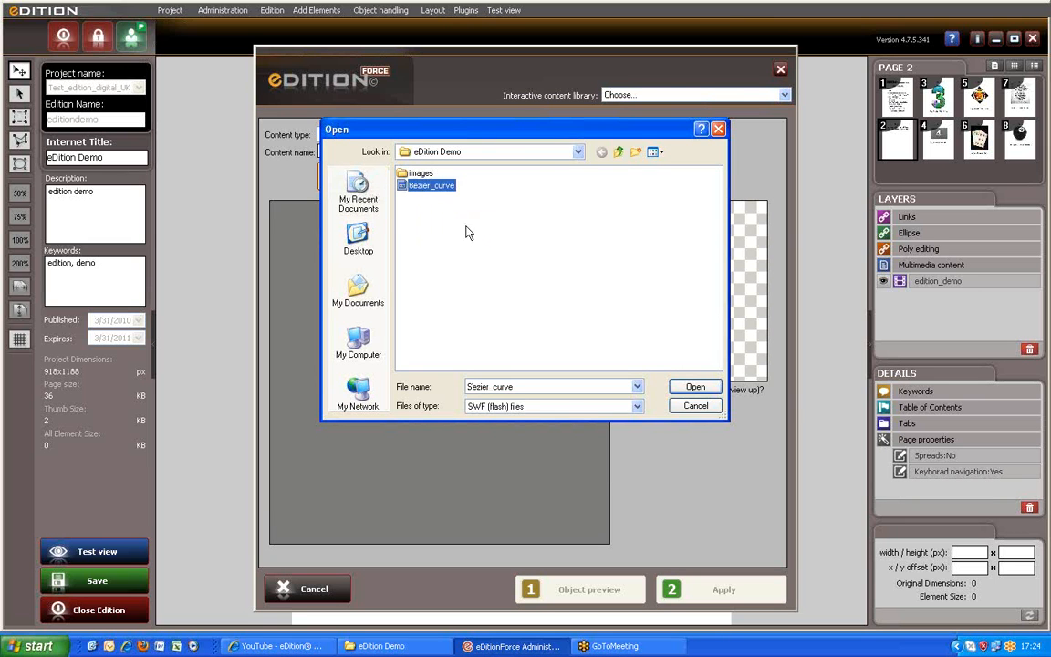
left_click(695, 386)
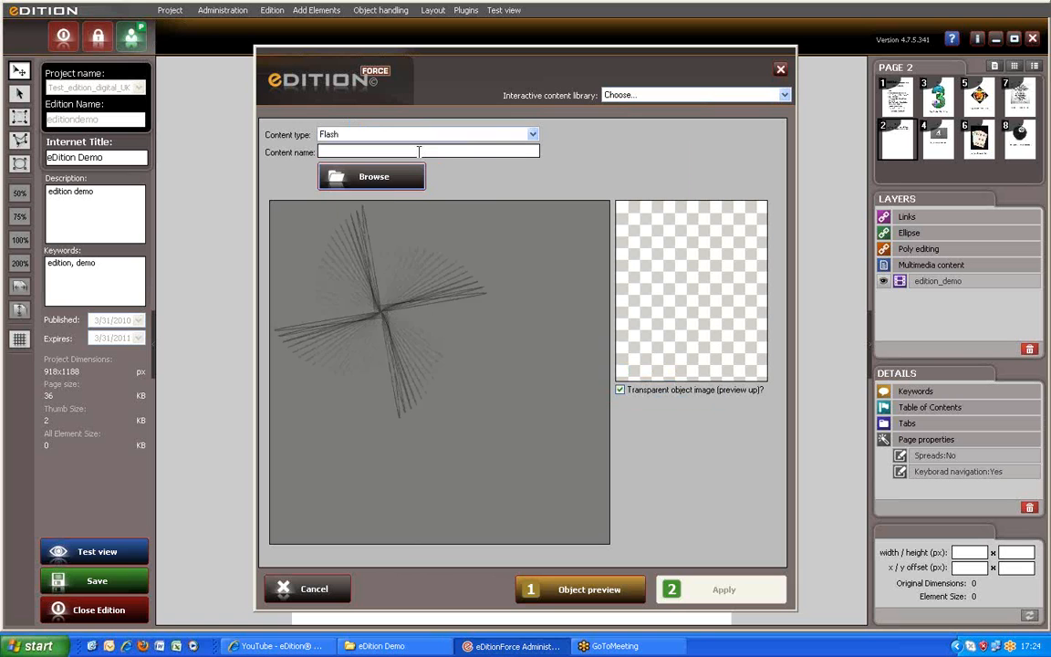
Name the Flash content bezzz, generate its preview, add it to the page and enlarge it in the empty area below the video
left_click(319, 152)
type("bezzz")
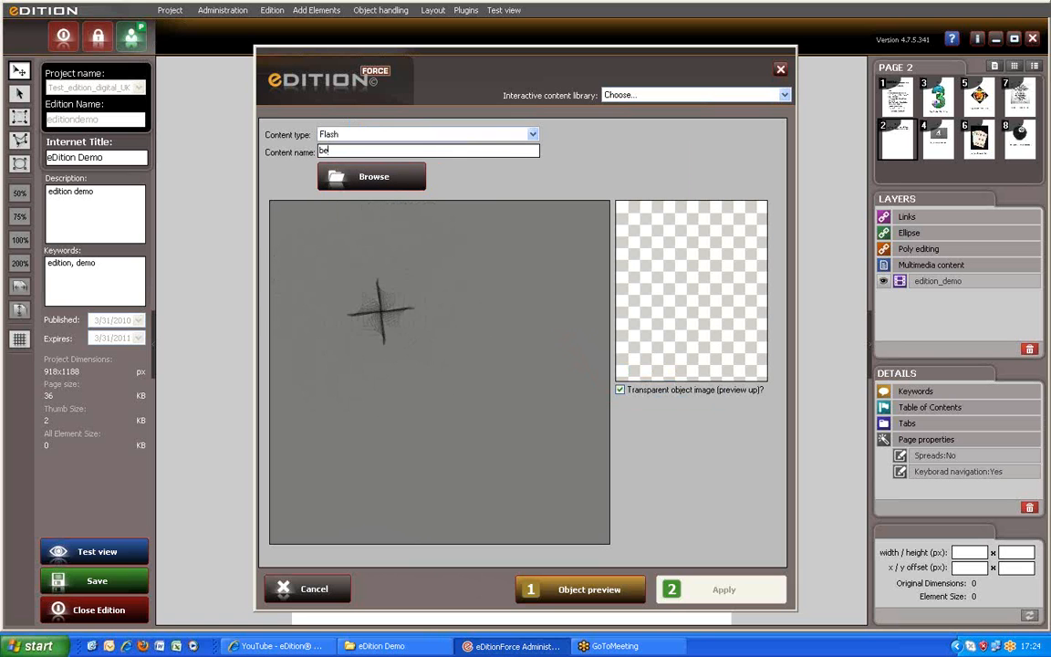
left_click(610, 593)
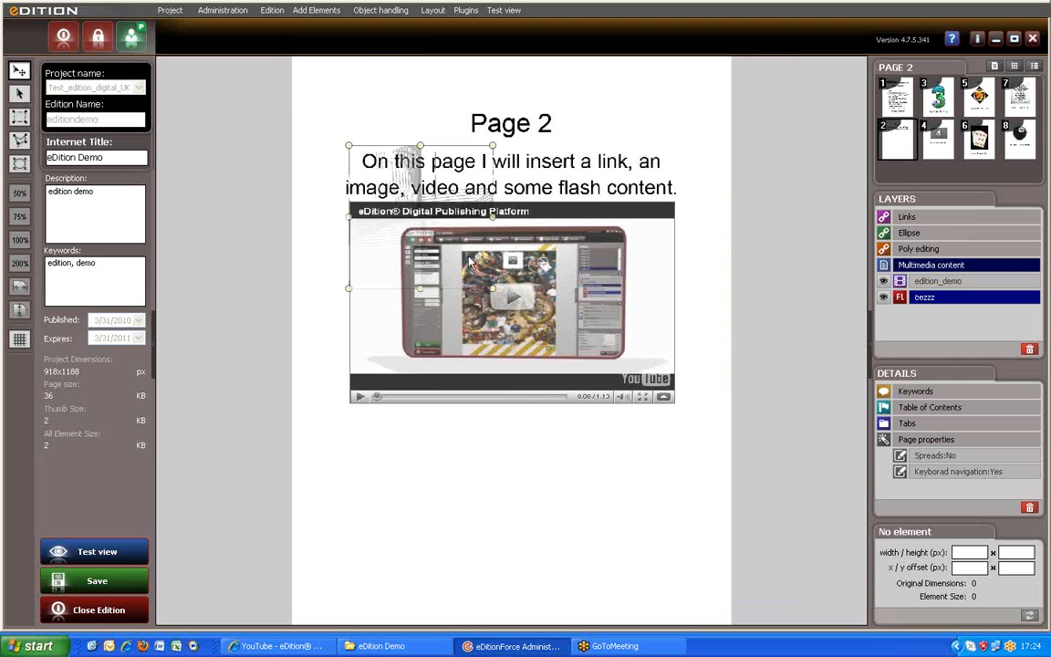
left_click_drag(470, 263, 653, 599)
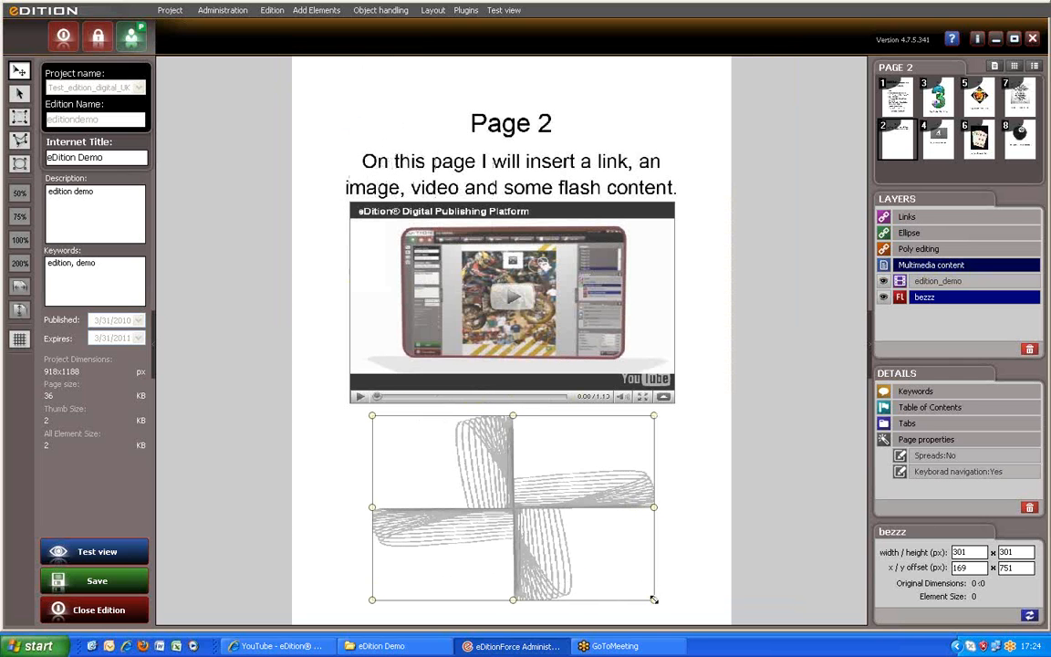
Start adding an image and load the portrait photo from the images folder inside the desktop's eDition Demo folder
right_click(321, 95)
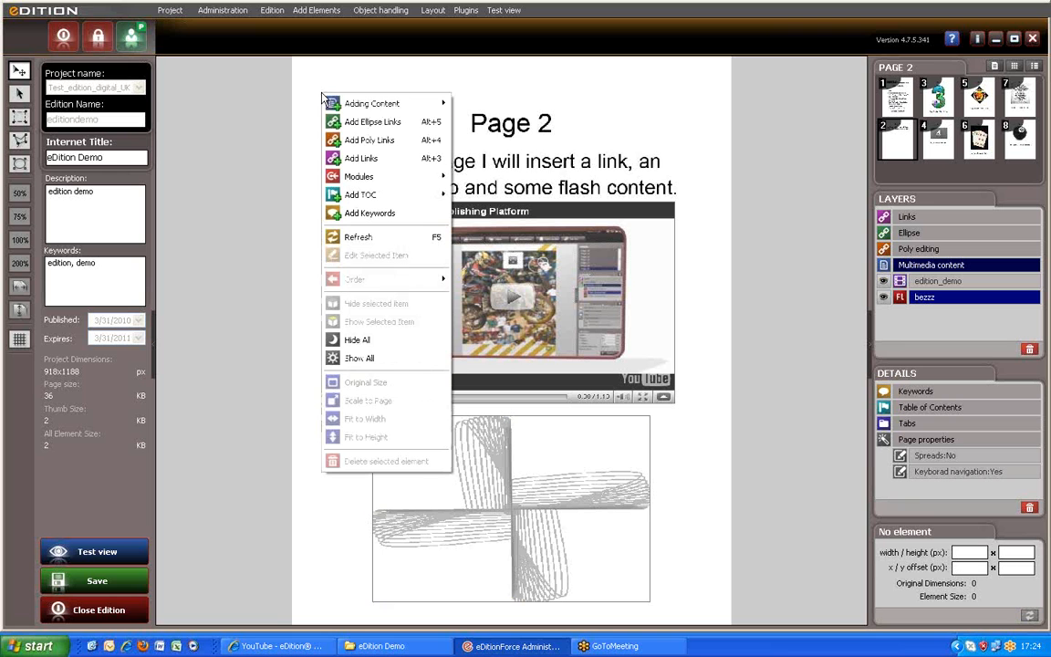
mouse_move(376, 103)
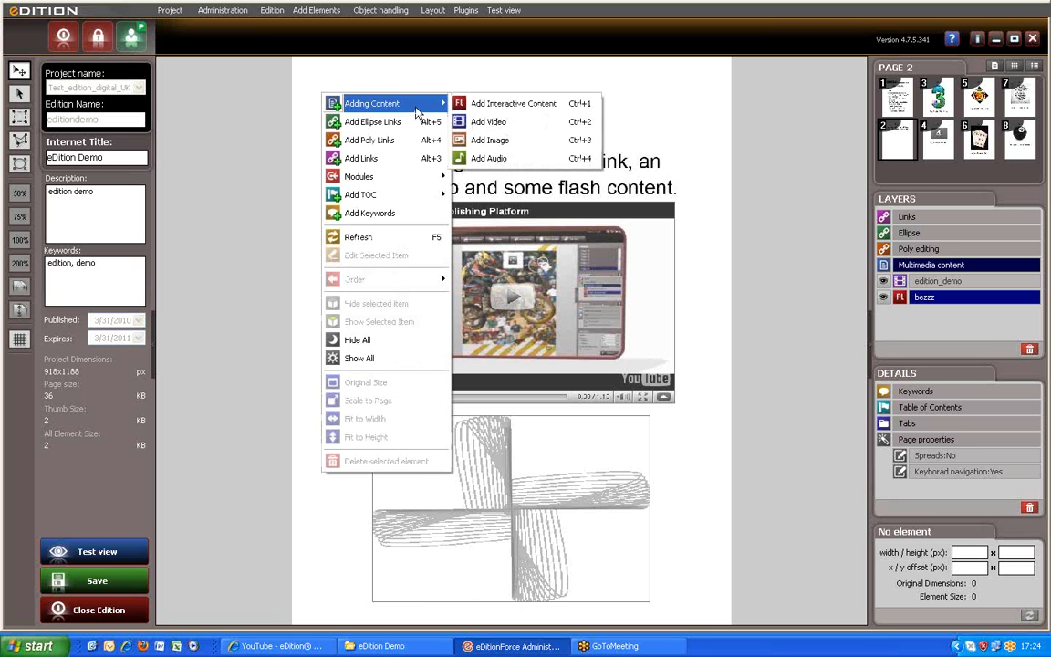
left_click(552, 141)
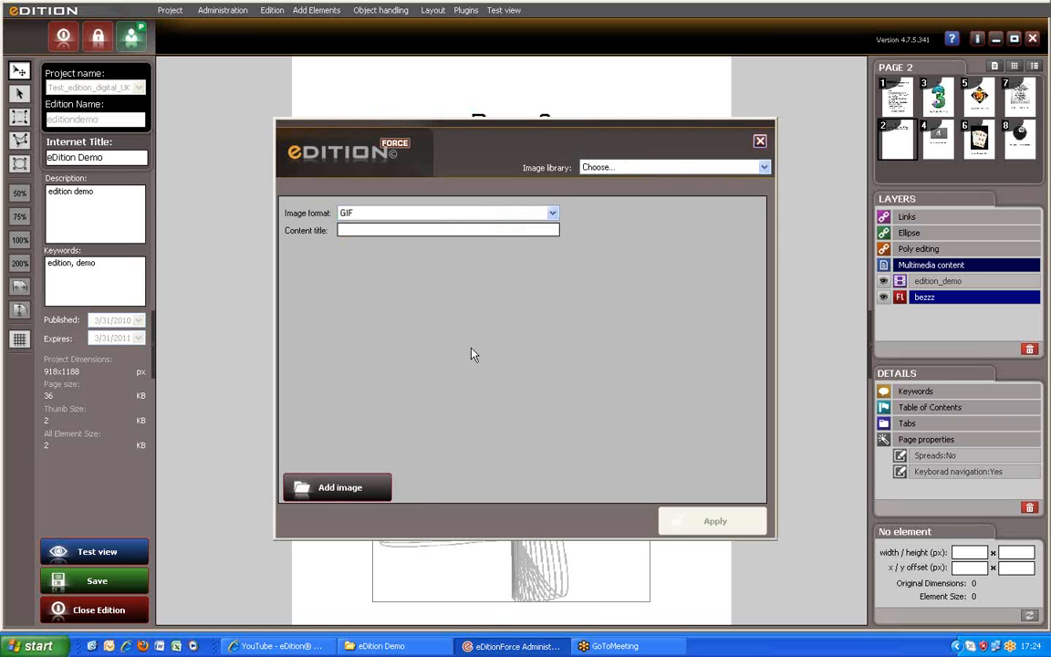
left_click(333, 487)
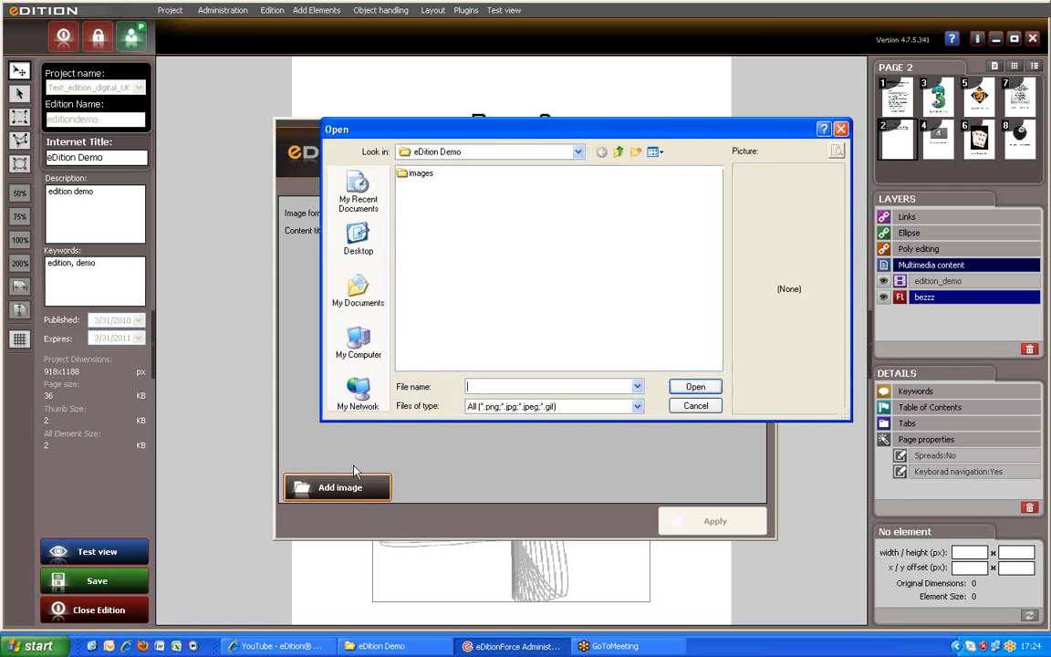
left_click(372, 239)
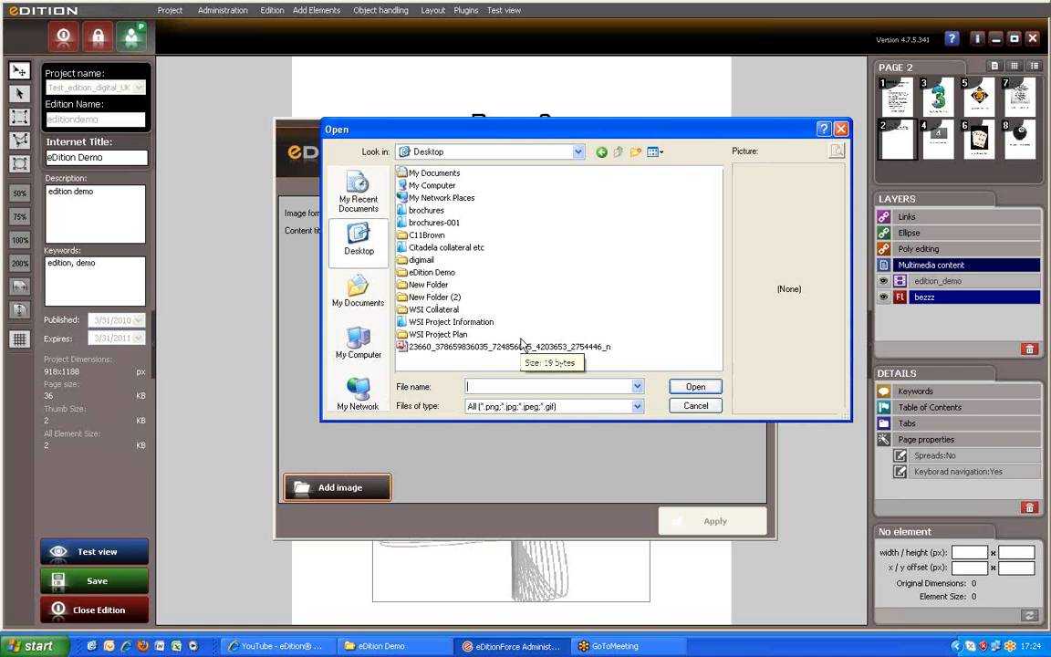
double_click(433, 272)
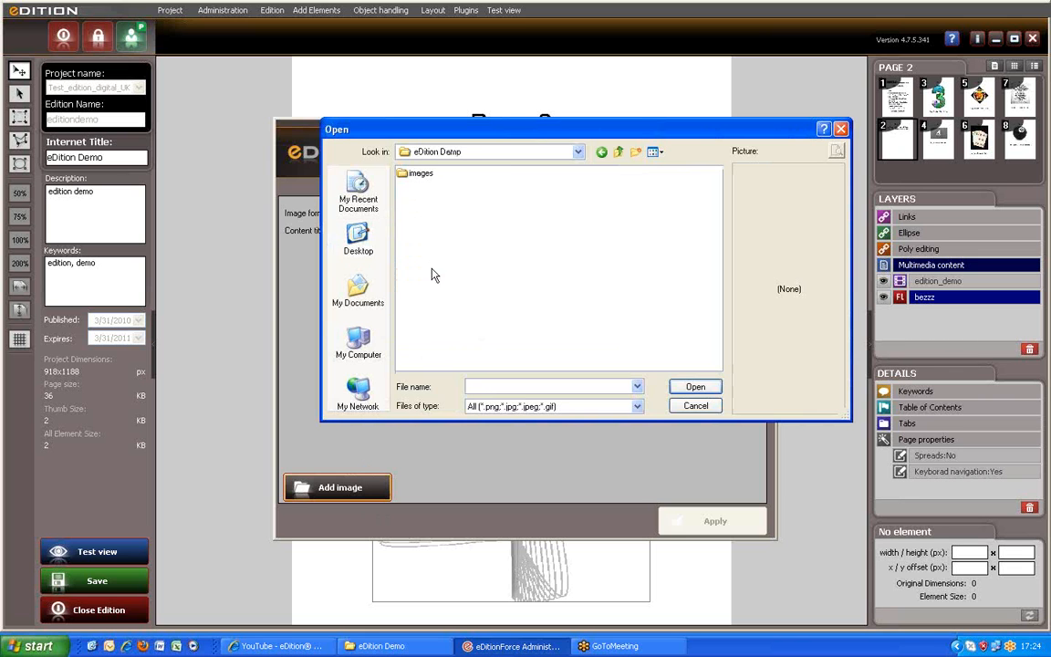
double_click(420, 174)
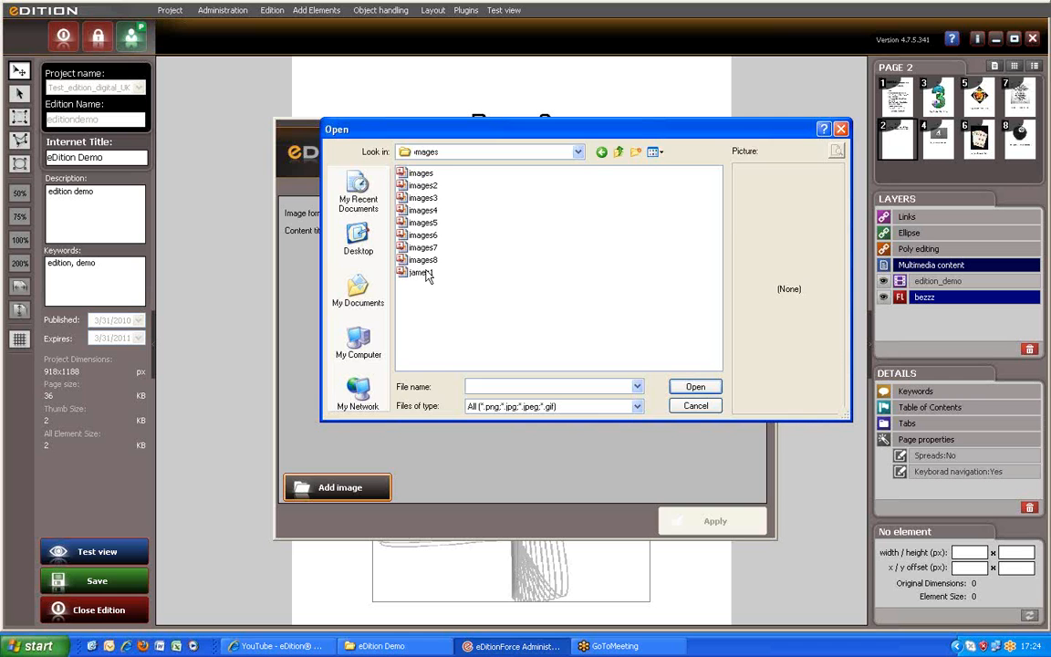
left_click(417, 272)
left_click(693, 387)
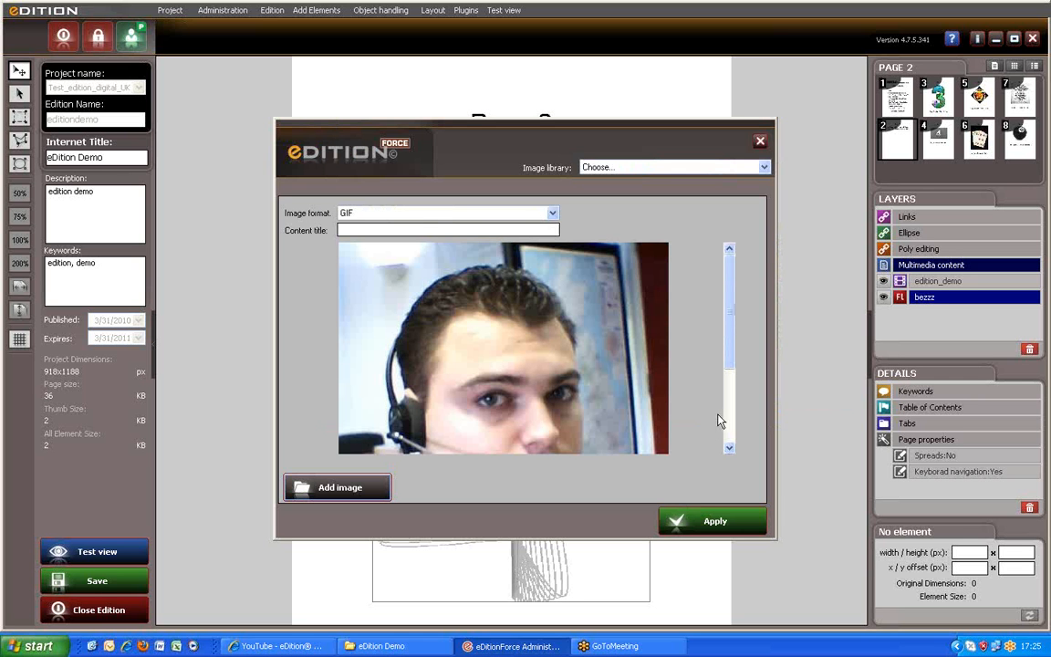
Enter the person's first name as the portrait's content title and add the image to the page
left_click(423, 224)
type("james")
left_click(744, 522)
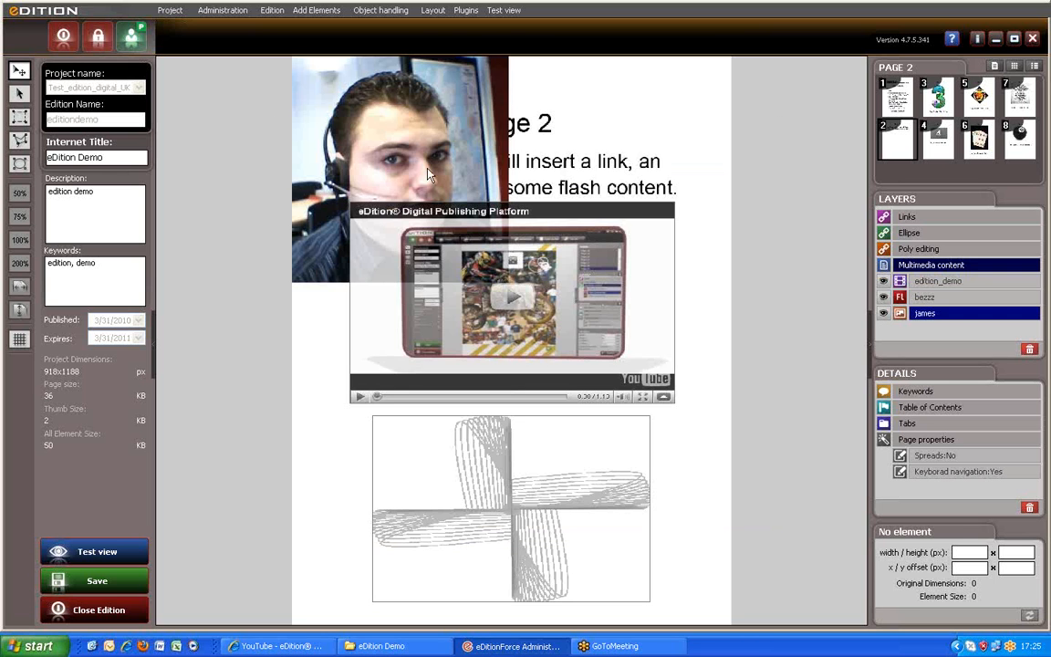
Shrink the portrait to about 152 x 137 px and place it in the page's upper-left corner beside the heading
left_click(419, 162)
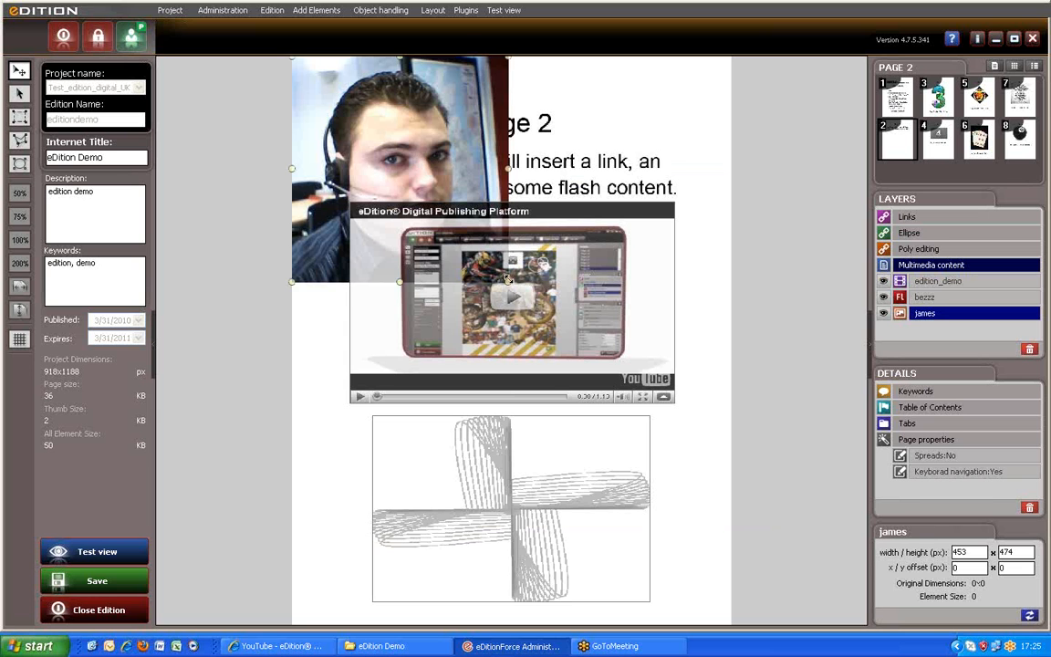
left_click_drag(507, 280, 367, 127)
left_click_drag(326, 89, 350, 100)
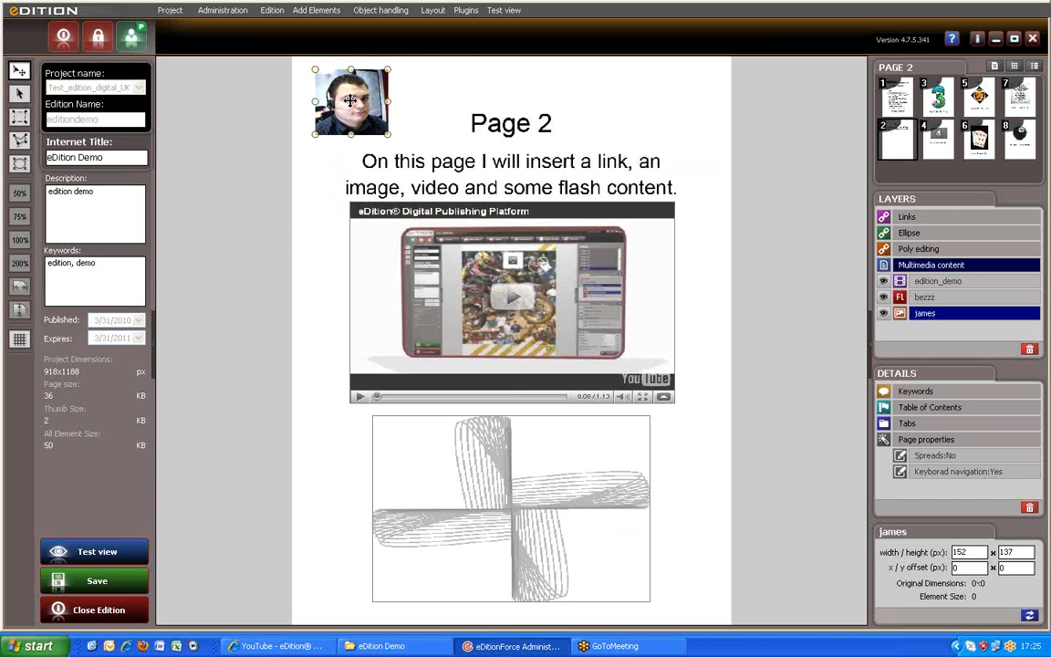
left_click(446, 111)
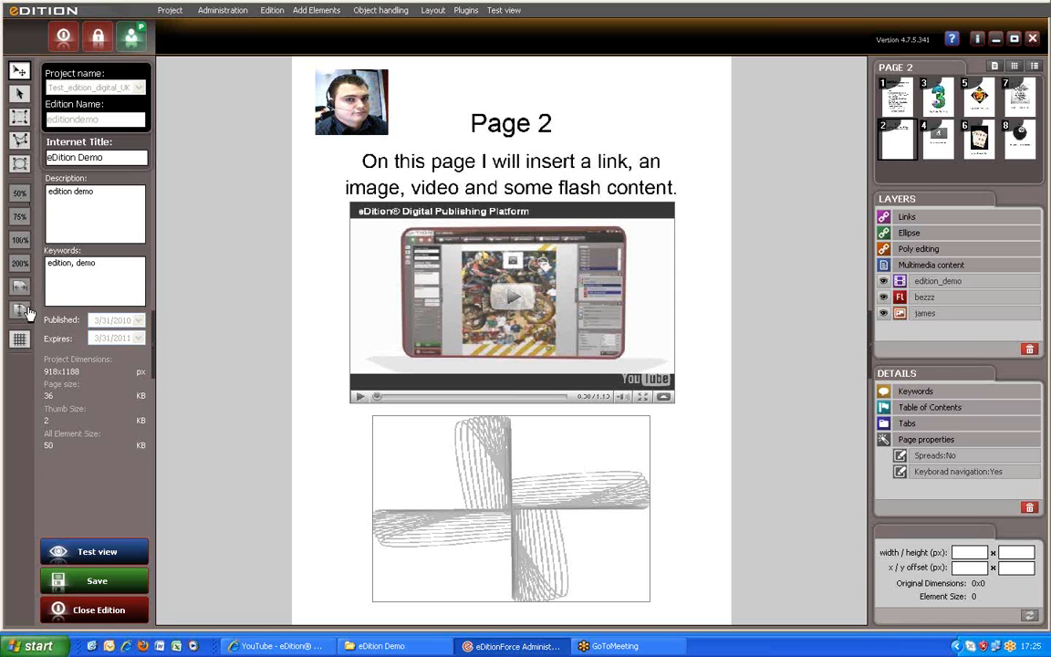
Draw a rectangular link area around the word "link," in the page 2 text at 200% zoom
left_click(22, 265)
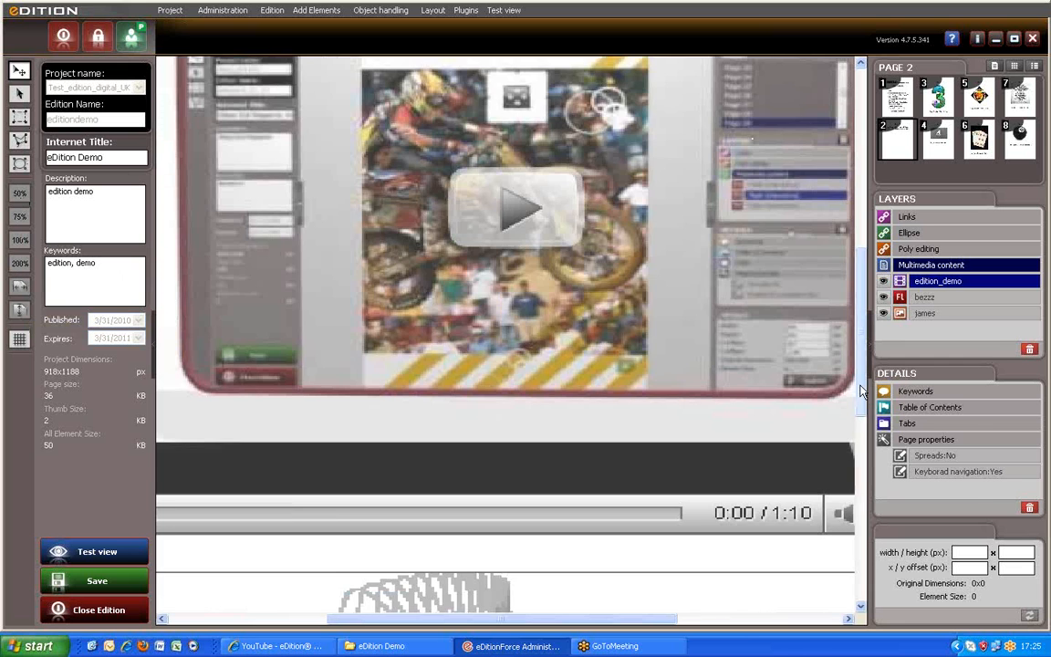
left_click_drag(860, 391, 860, 218)
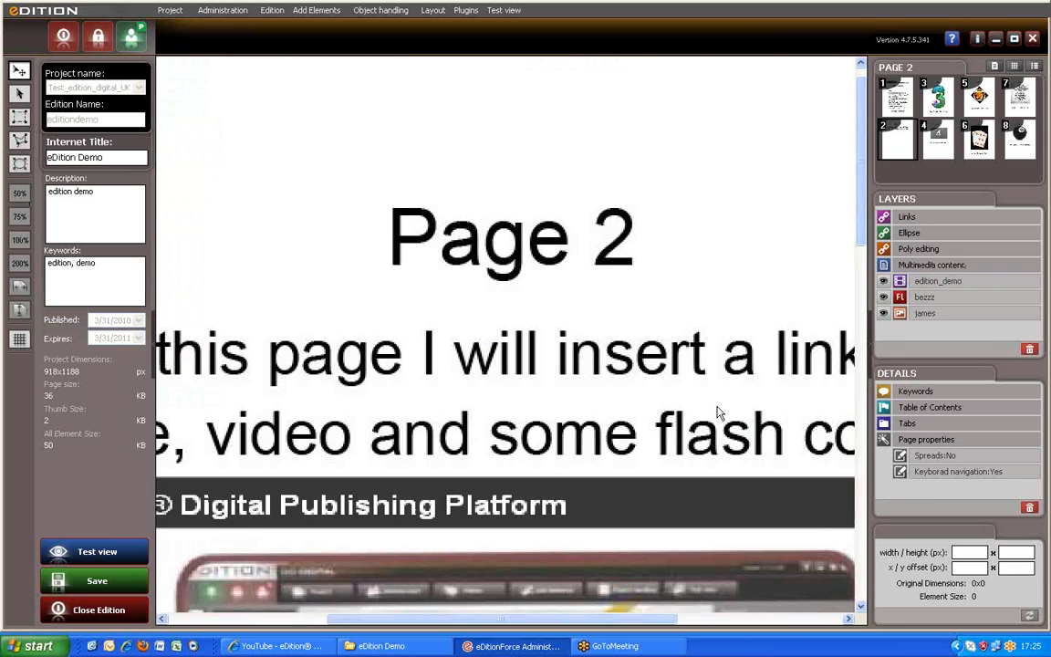
left_click_drag(460, 621, 570, 635)
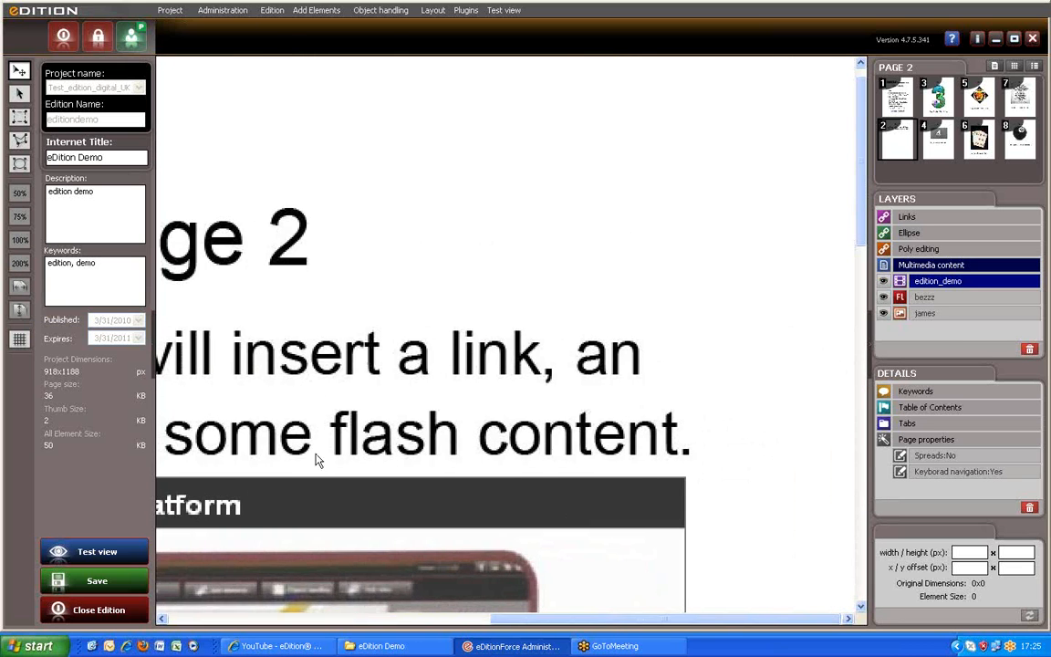
left_click(25, 118)
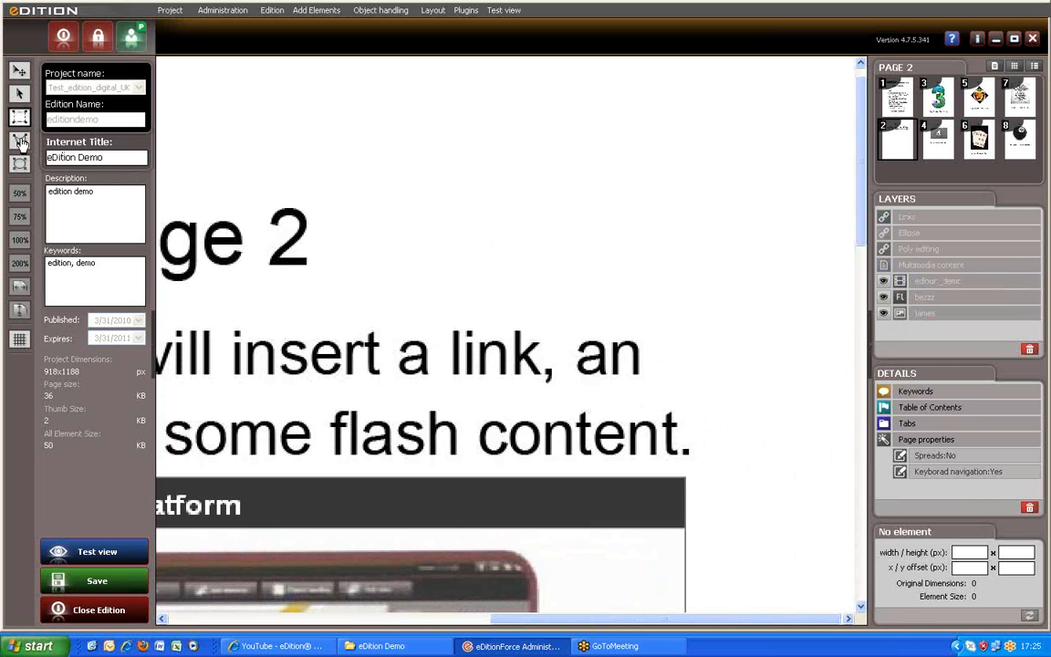
left_click_drag(441, 318, 559, 389)
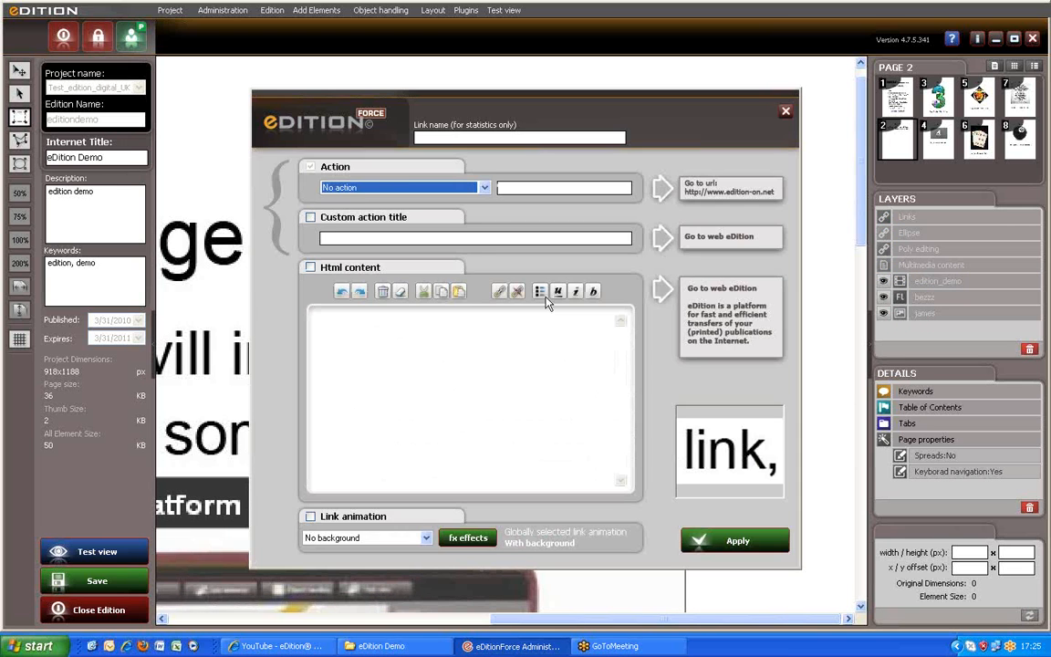
left_click(393, 187)
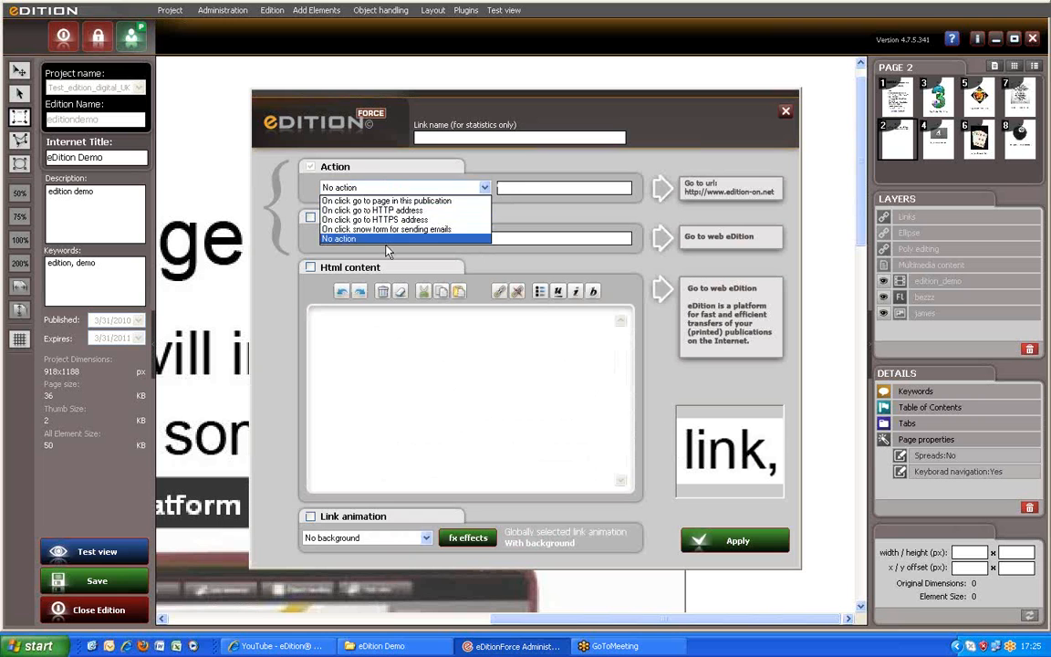
left_click(405, 215)
left_click(509, 188)
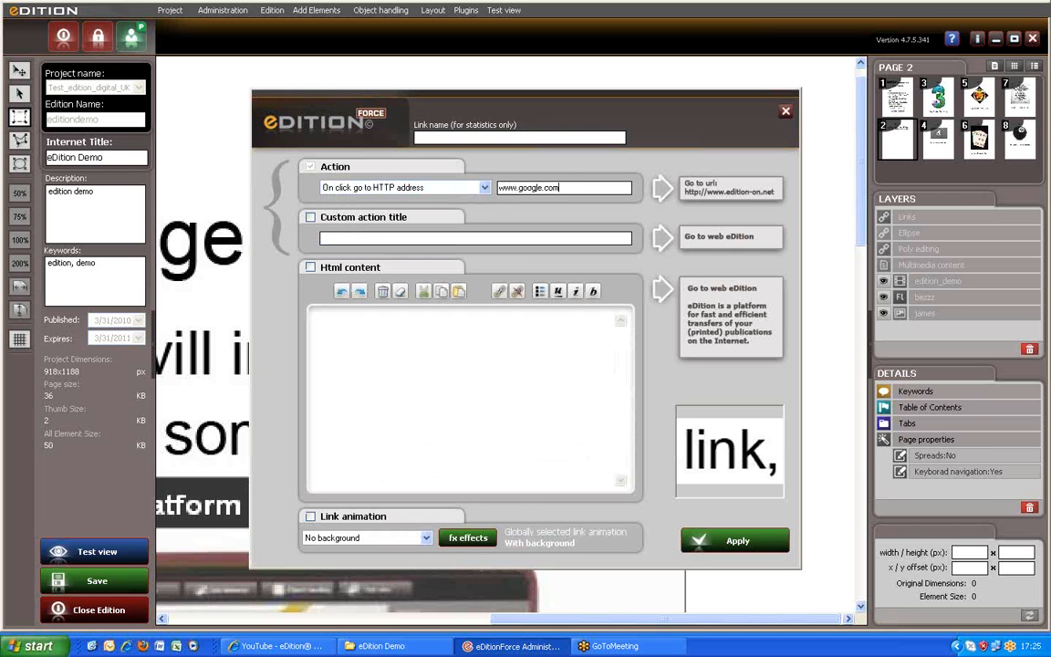
left_click(310, 217)
type("Click to visit Google")
Enable the link's HTML content and enter "the world's best search engine!" in italics
left_click(310, 268)
type("the worlds 's best search engine!")
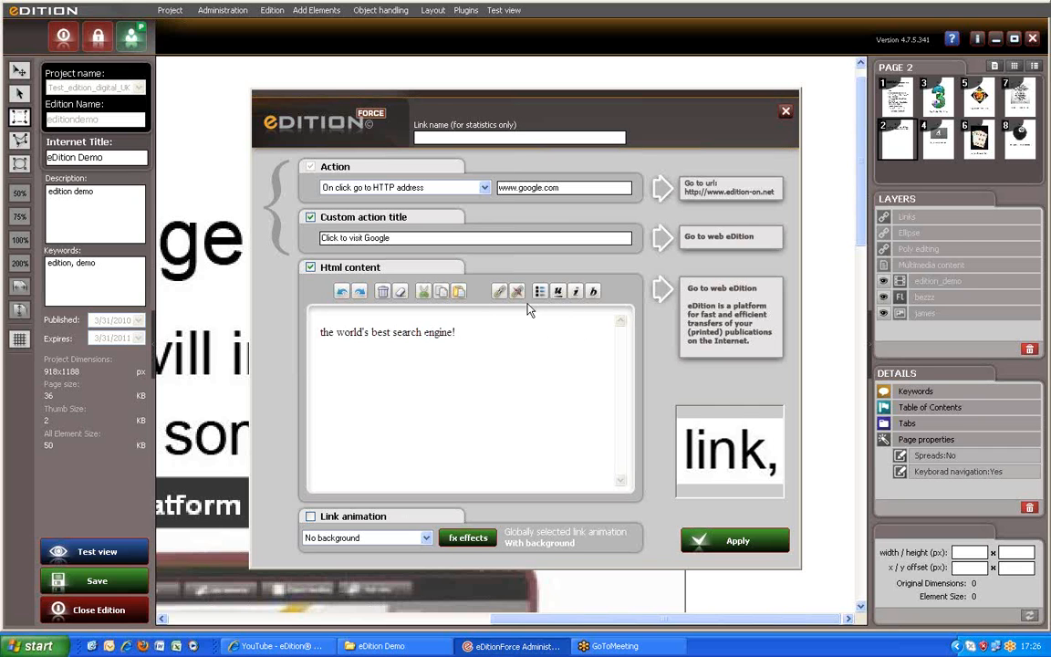
key("ctrl+a")
left_click(576, 291)
left_click(509, 402)
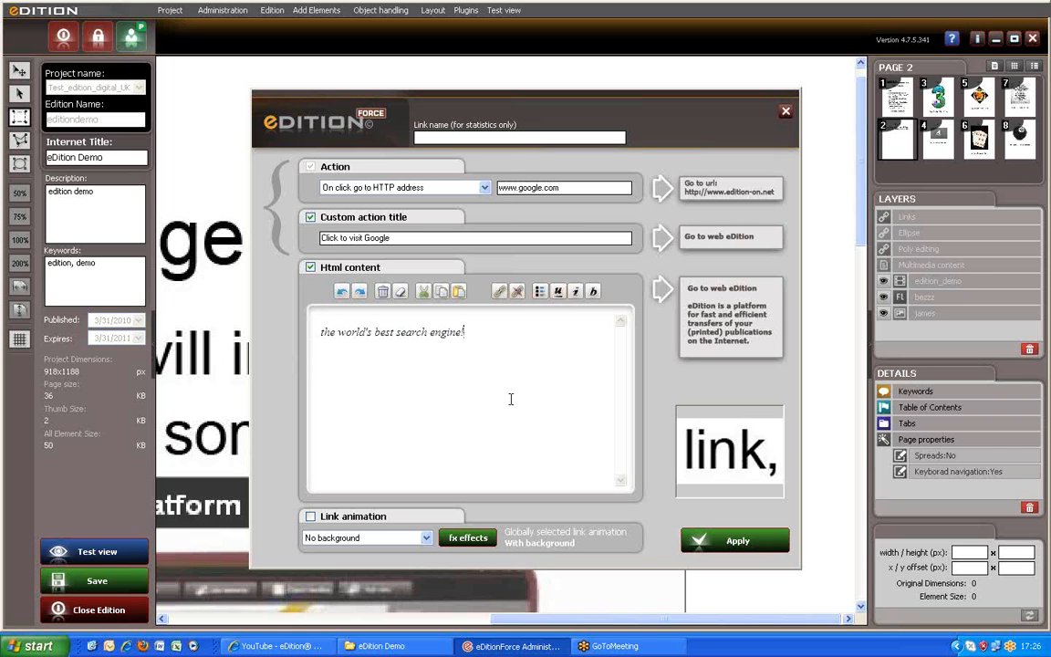
Create link animation "effect1" with Shake zoom, Shadow, Thin border and Transparent background, and apply the link settings
left_click(311, 517)
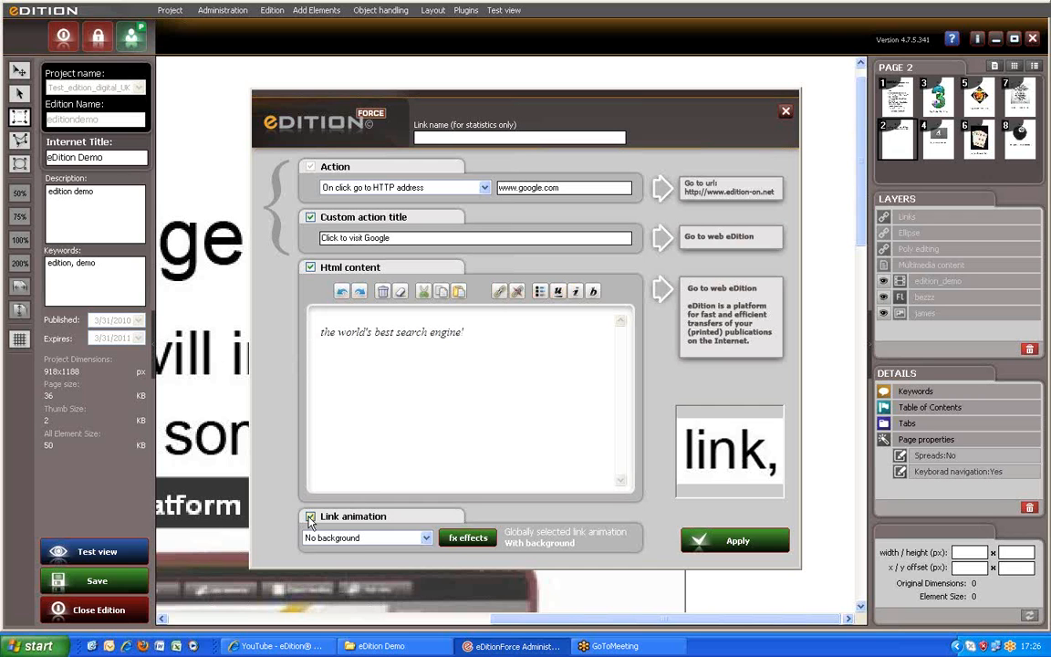
left_click(467, 539)
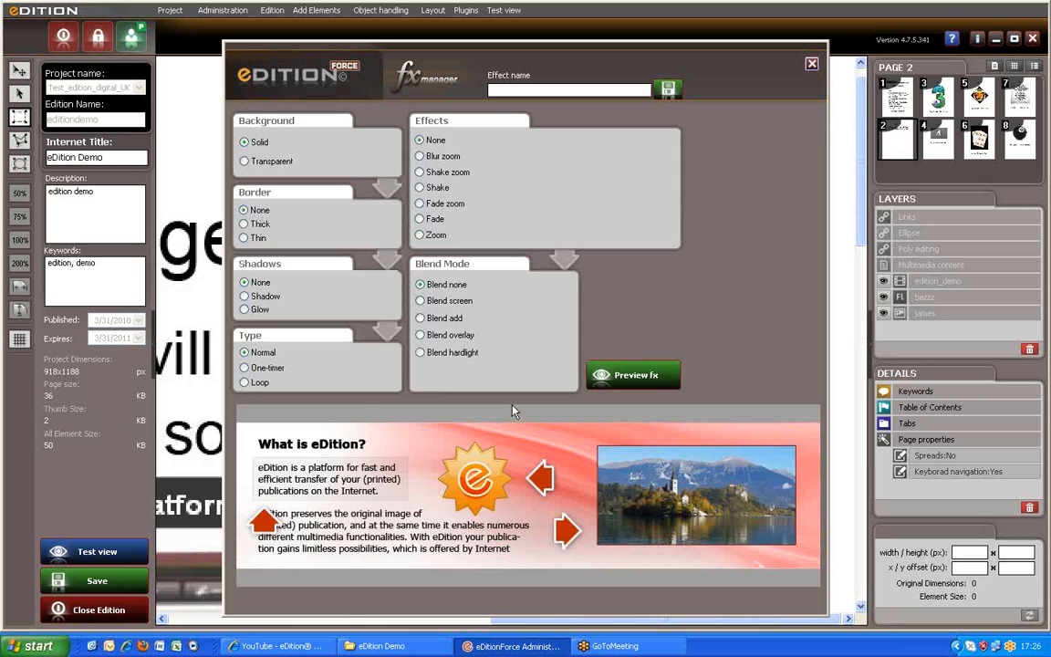
left_click(419, 172)
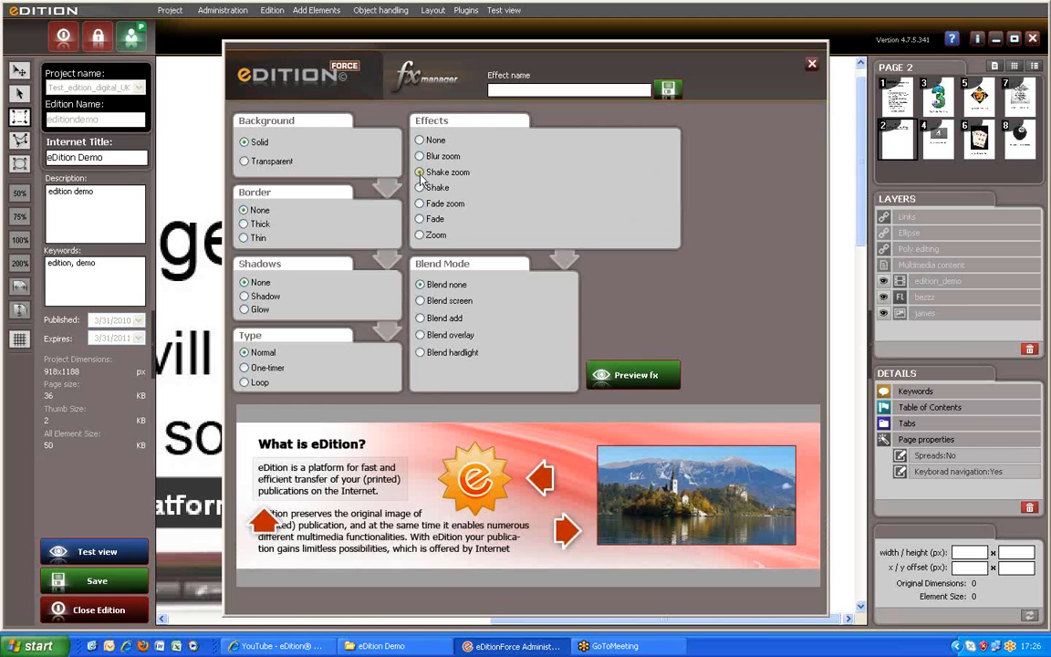
left_click(245, 297)
left_click(244, 237)
left_click(244, 161)
left_click(547, 91)
type("effect1")
left_click(667, 88)
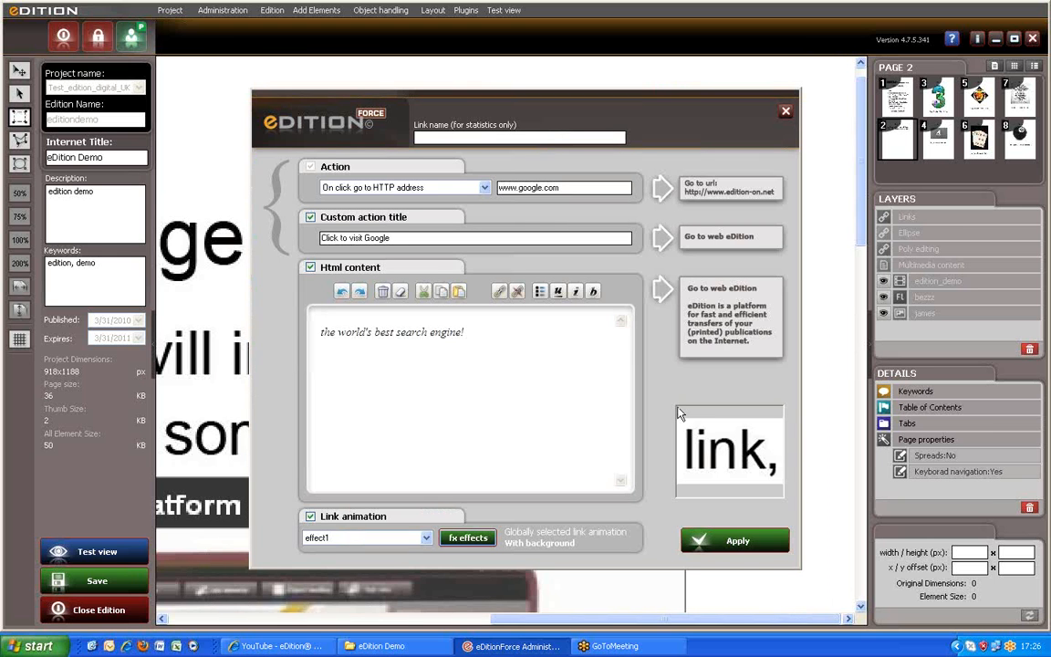
left_click(757, 544)
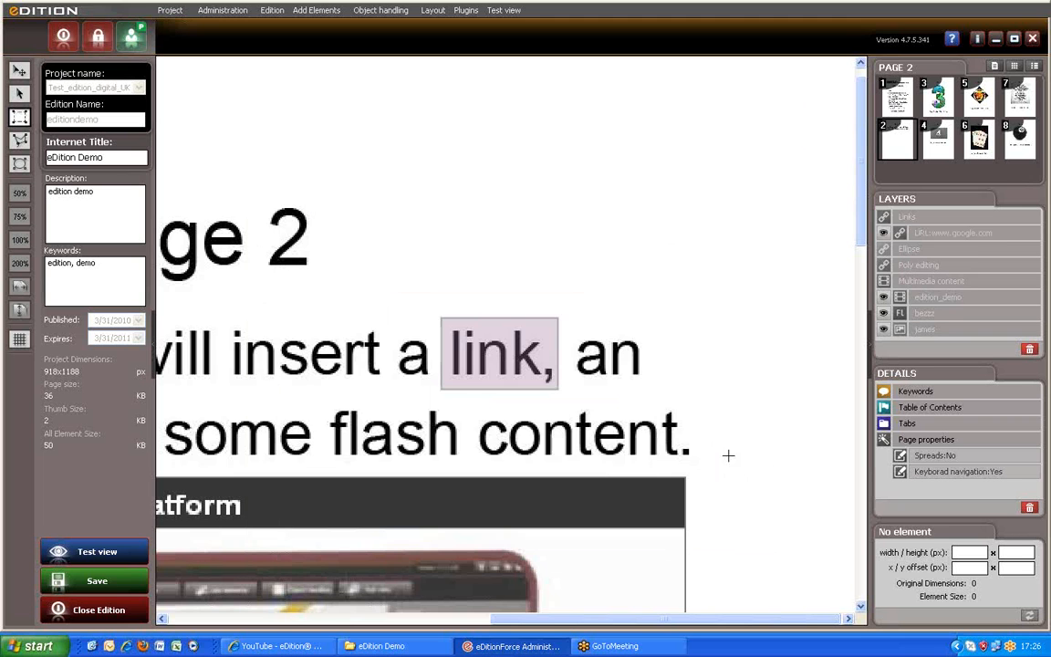
Return the page to 100% zoom and set the edition's Language parameter to English
left_click(18, 240)
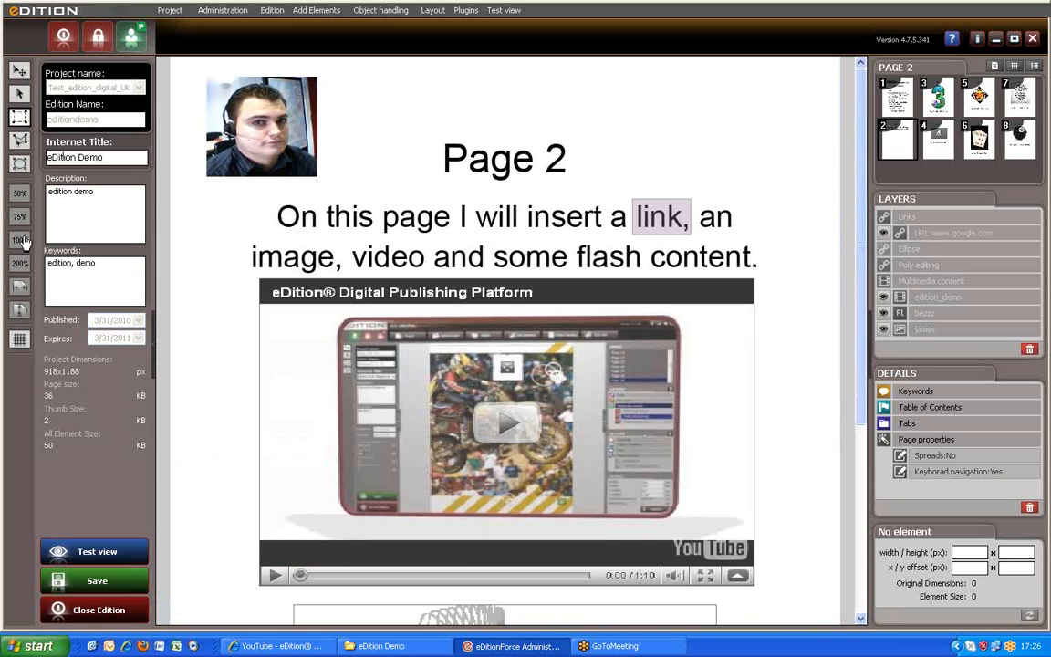
left_click(272, 10)
left_click(282, 39)
left_click(642, 179)
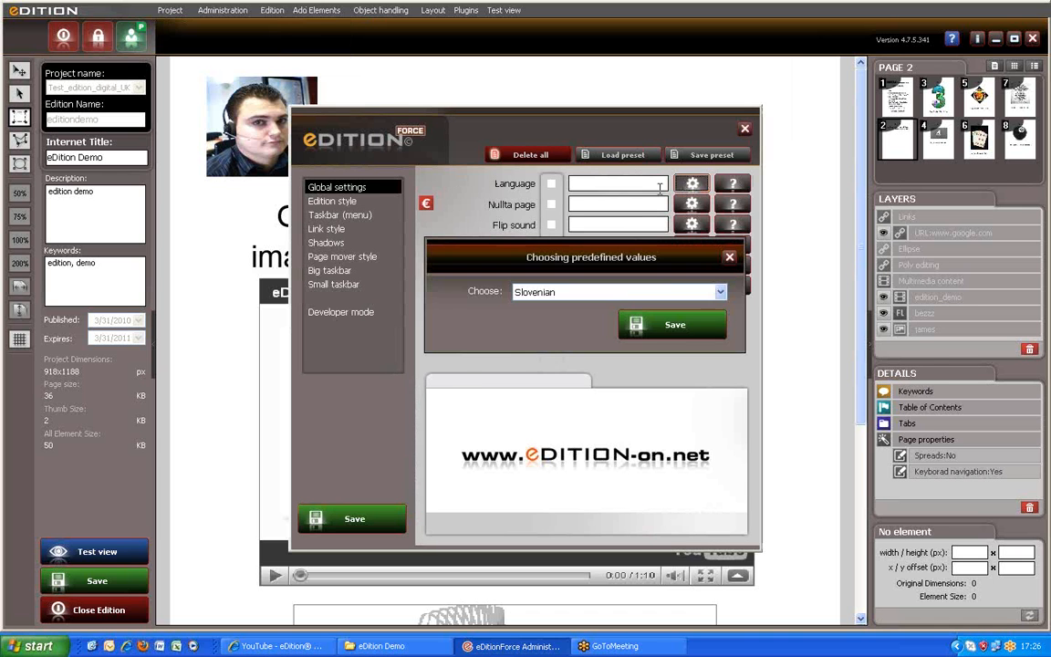
left_click(543, 290)
left_click(534, 320)
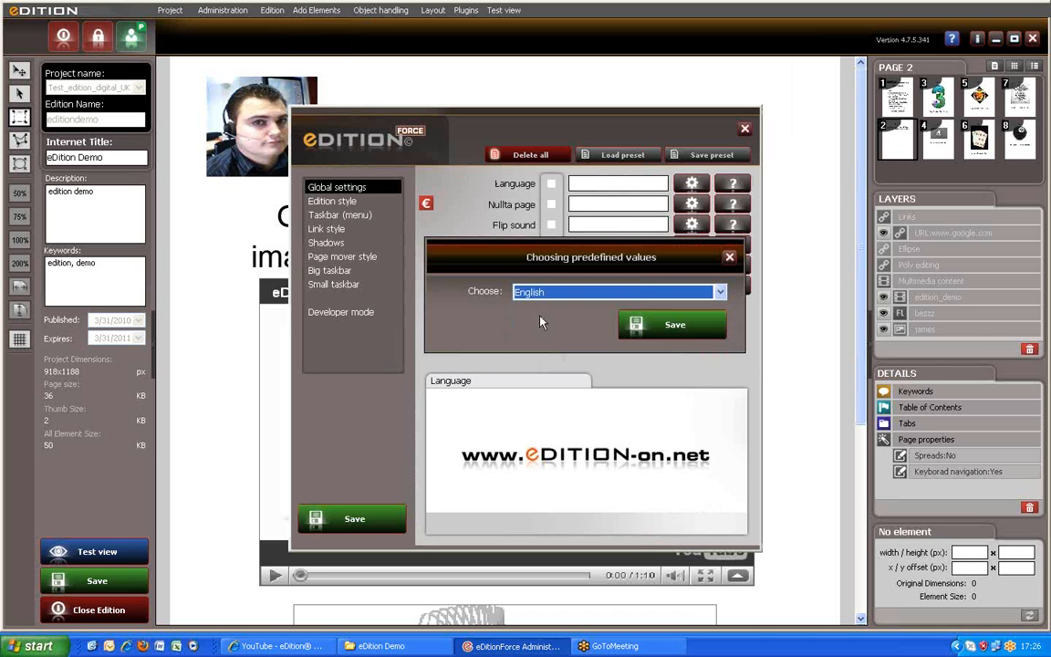
left_click(634, 319)
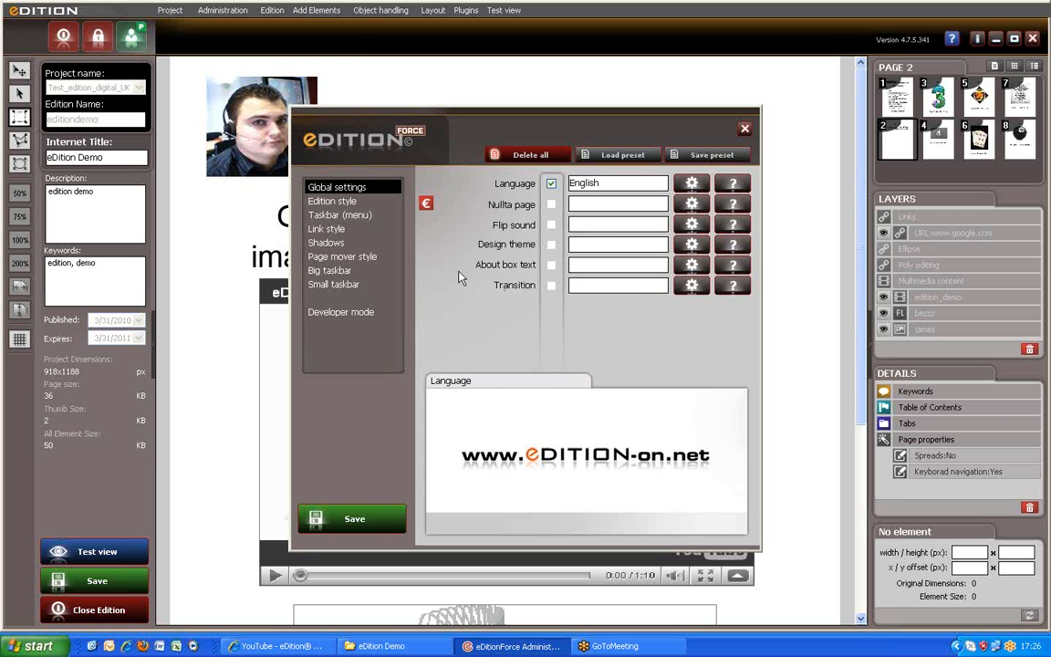
Set the edition's Design theme to Green color scheme in the global settings
left_click(692, 245)
left_click(597, 292)
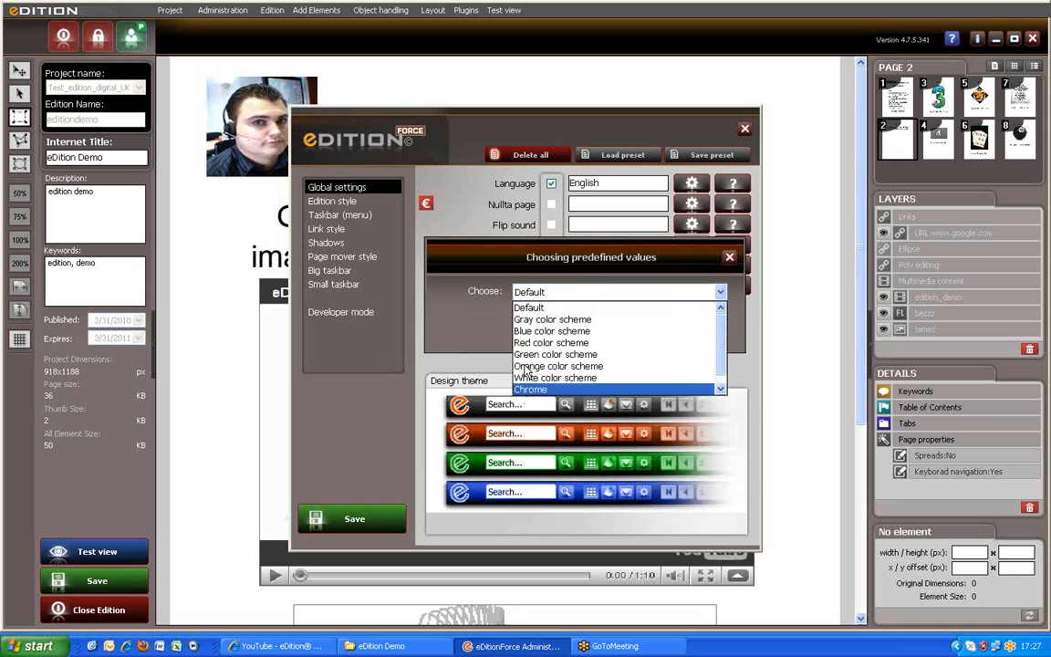
left_click(537, 358)
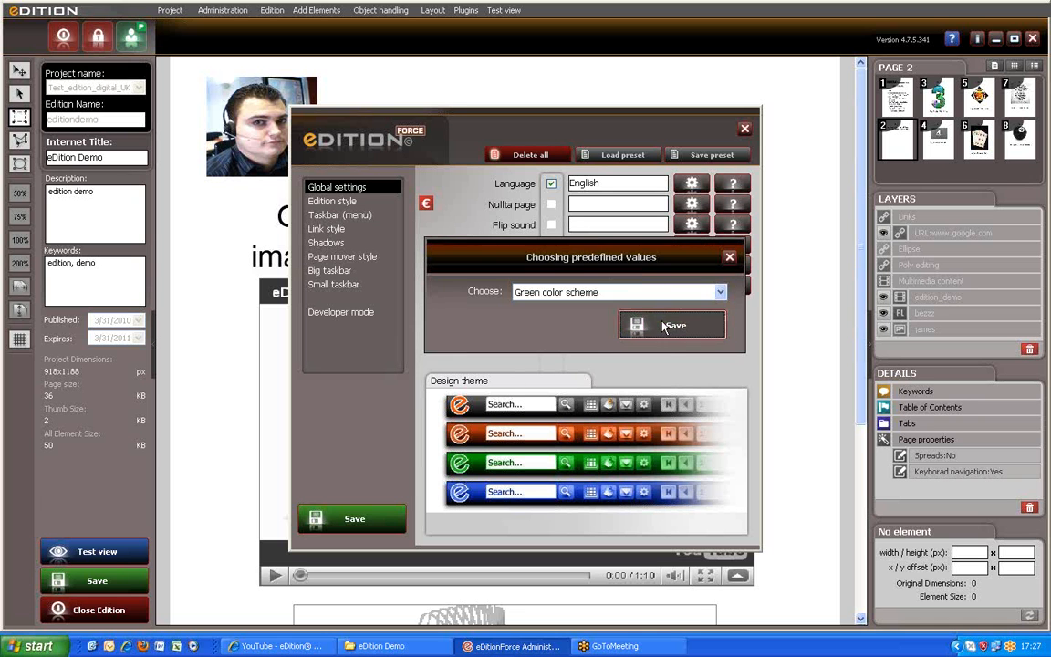
left_click(608, 319)
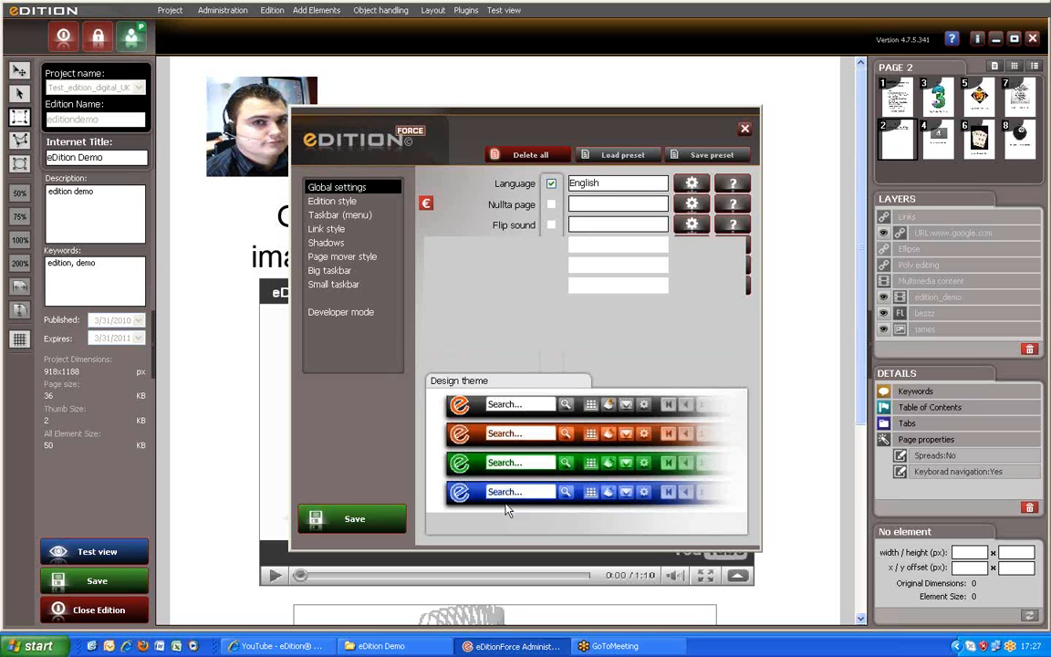
Set the page mover arrow color to yellow, FFFF00
left_click(338, 258)
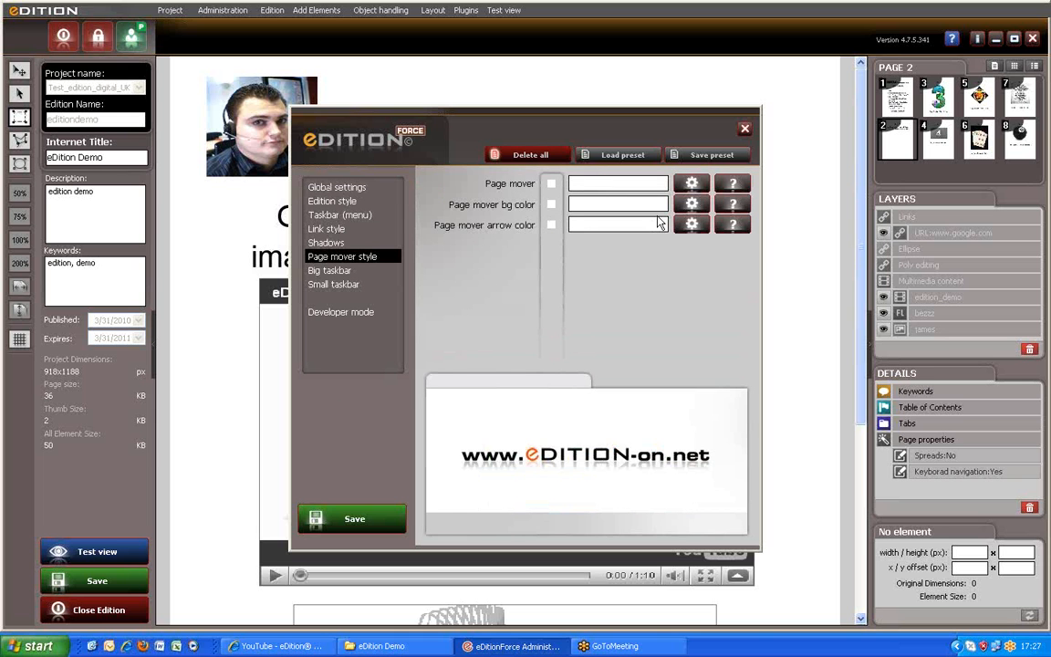
left_click(690, 226)
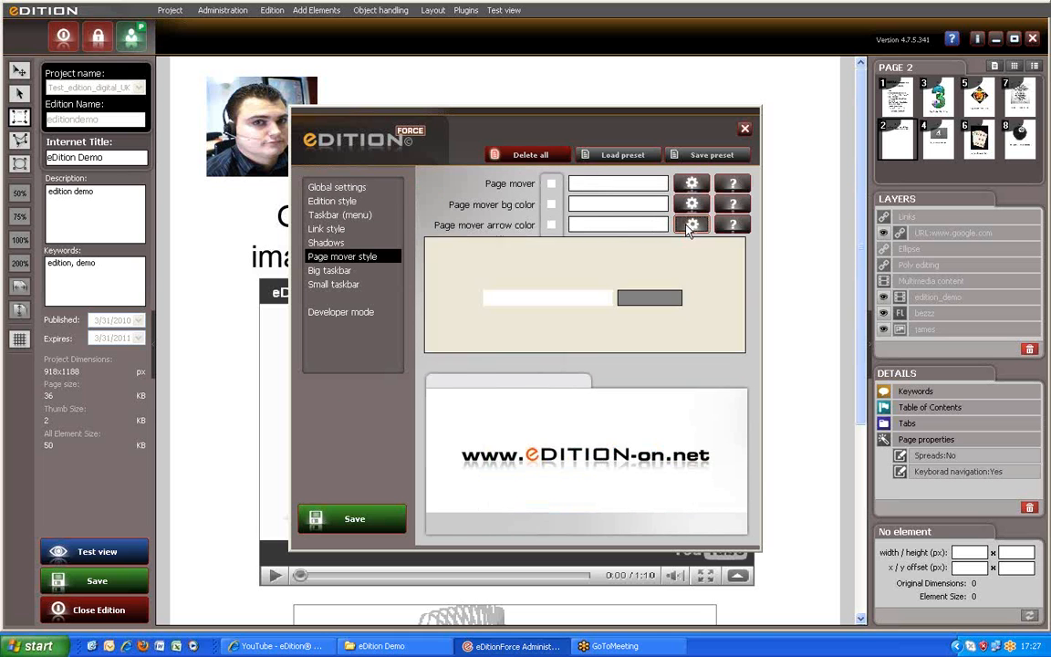
left_click(706, 300)
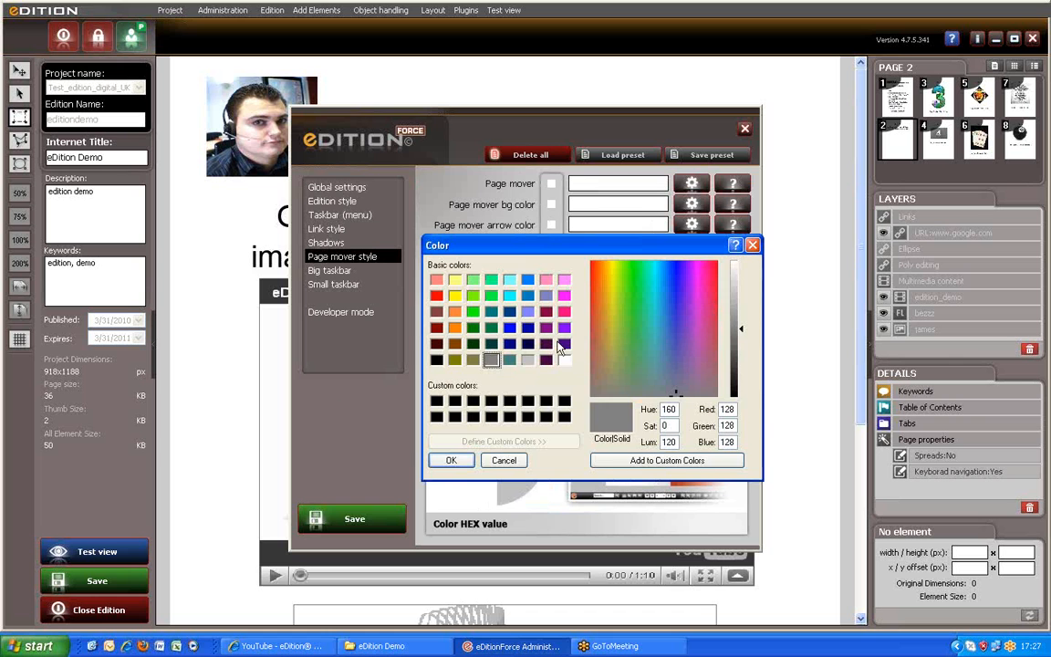
left_click(454, 295)
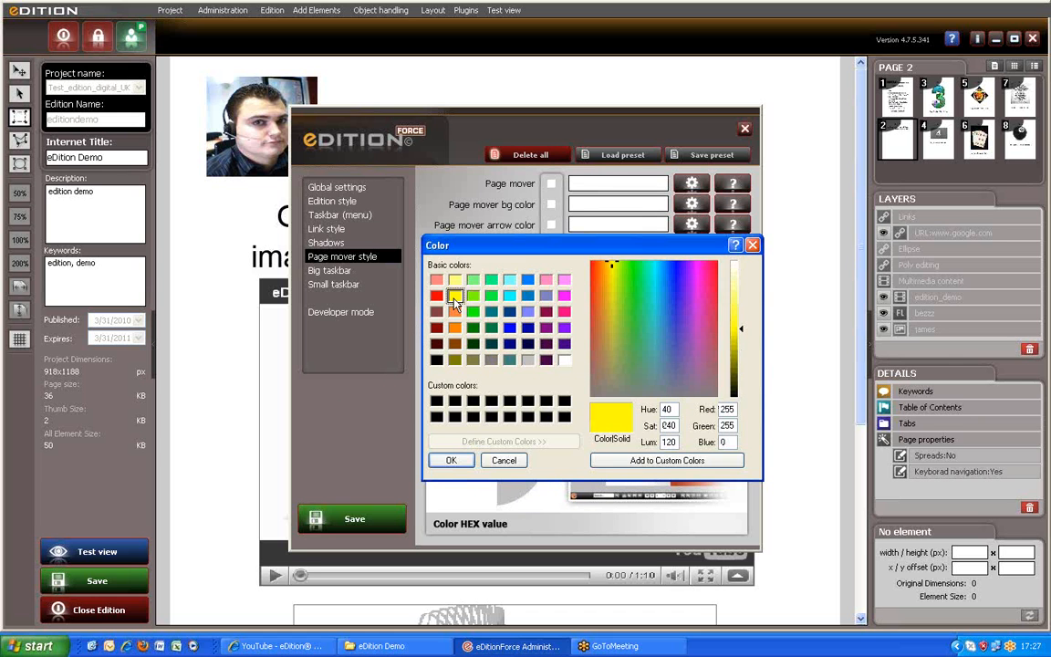
left_click(450, 459)
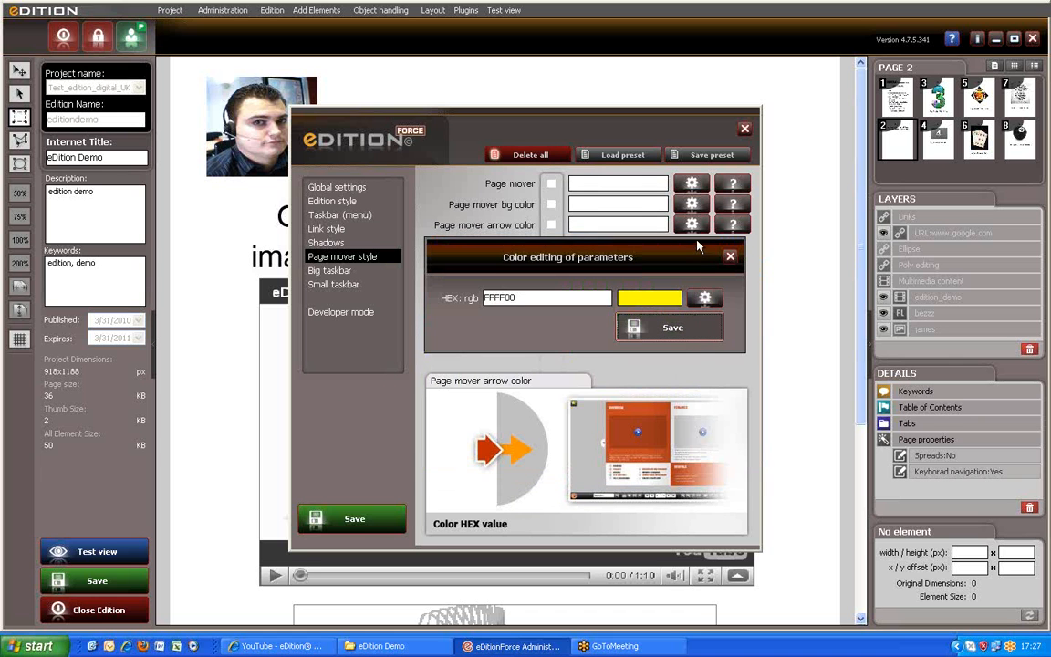
left_click(672, 327)
Set the page mover background color to blue, 0080FF
left_click(691, 204)
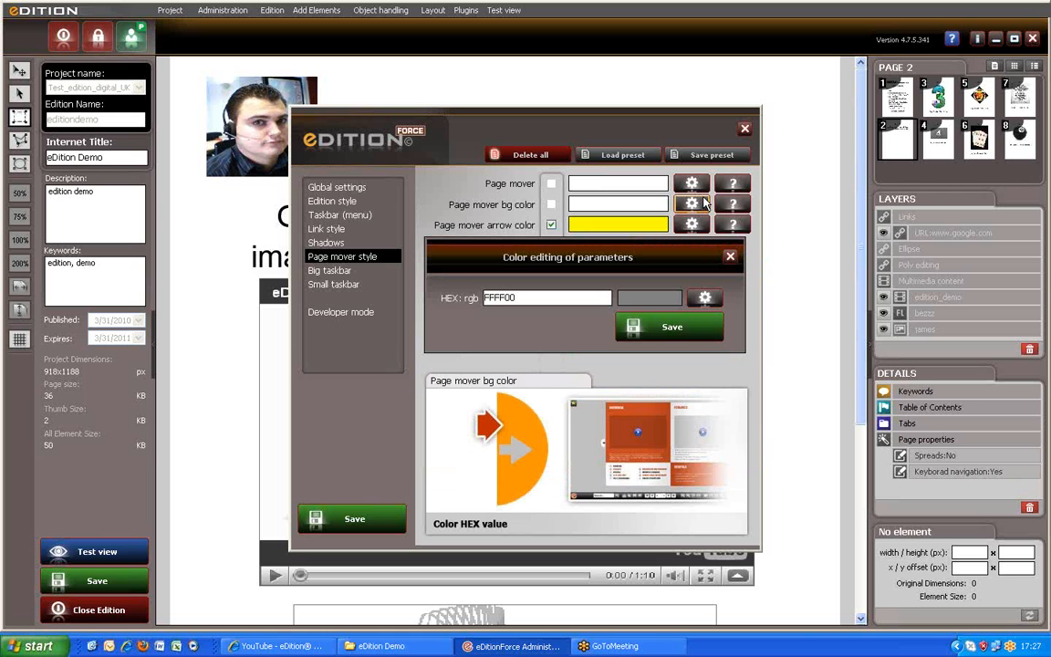
left_click(626, 301)
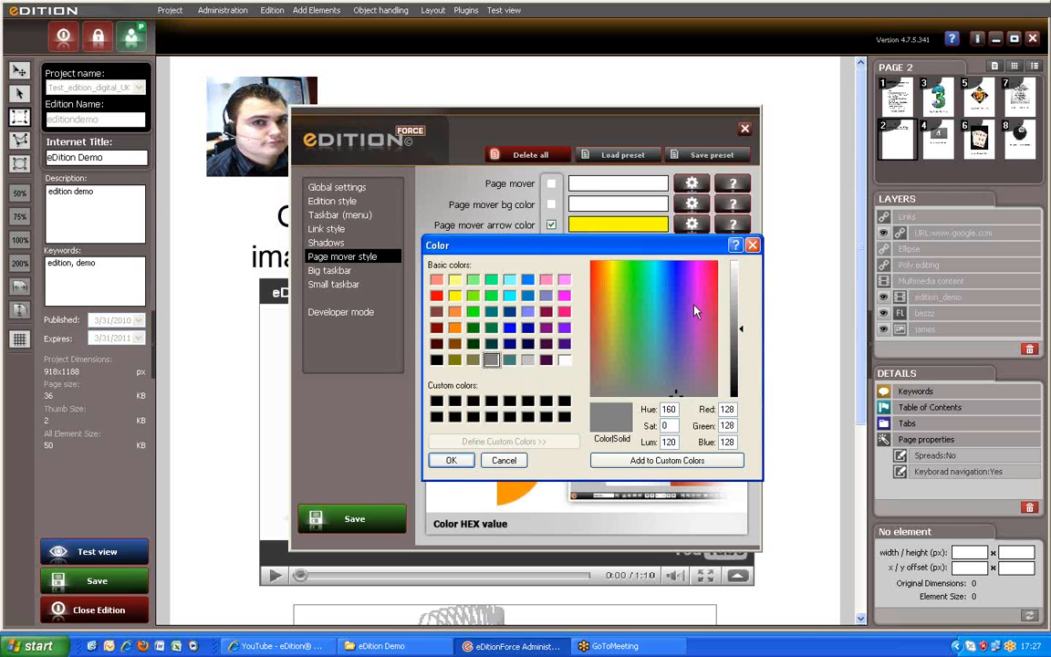
left_click(528, 280)
left_click(450, 460)
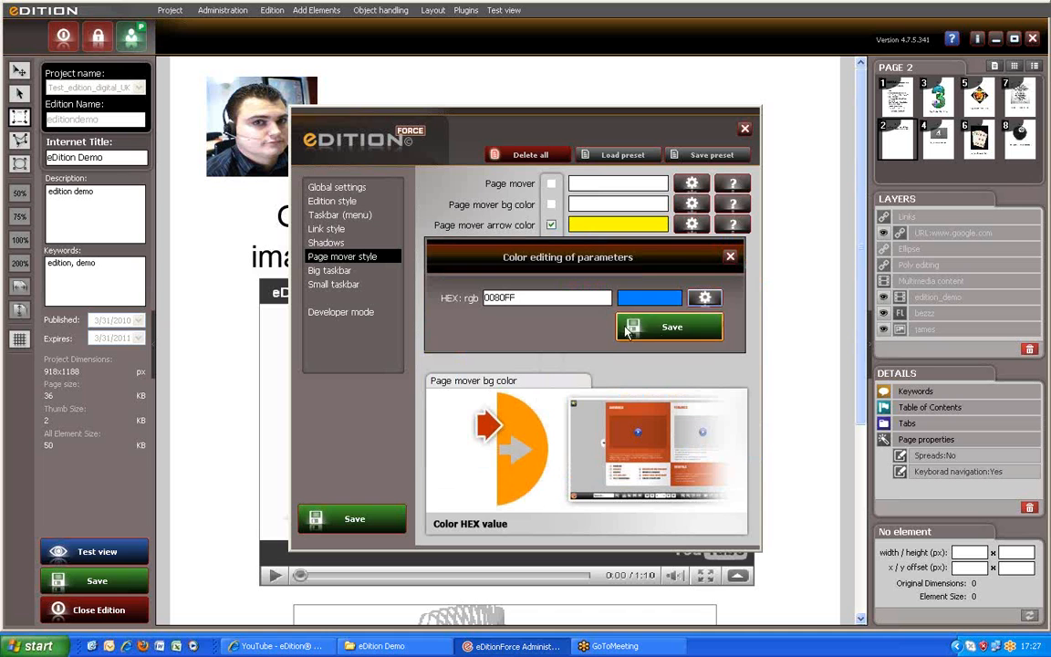
left_click(672, 327)
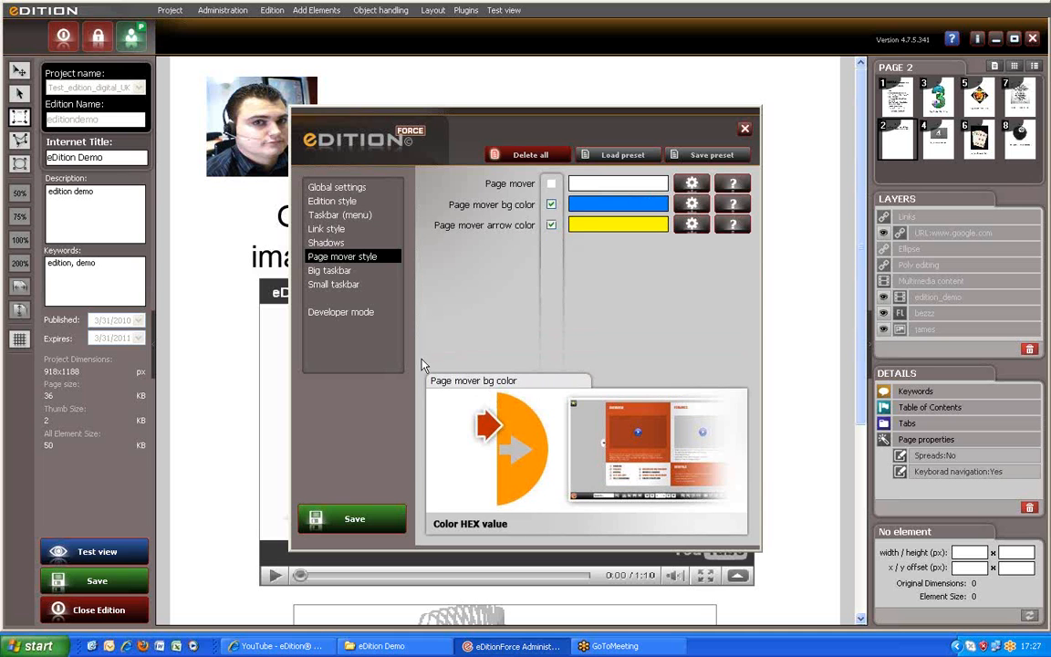
Set the edition style's background color to black, 000000, and save the edition parameters
left_click(330, 242)
left_click(326, 229)
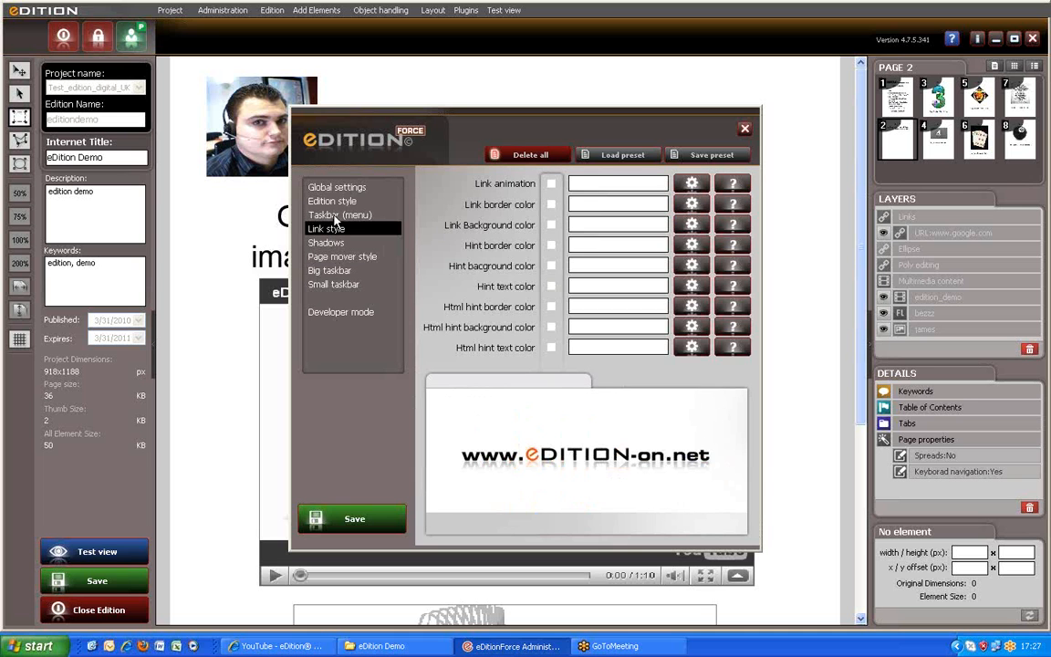
left_click(337, 216)
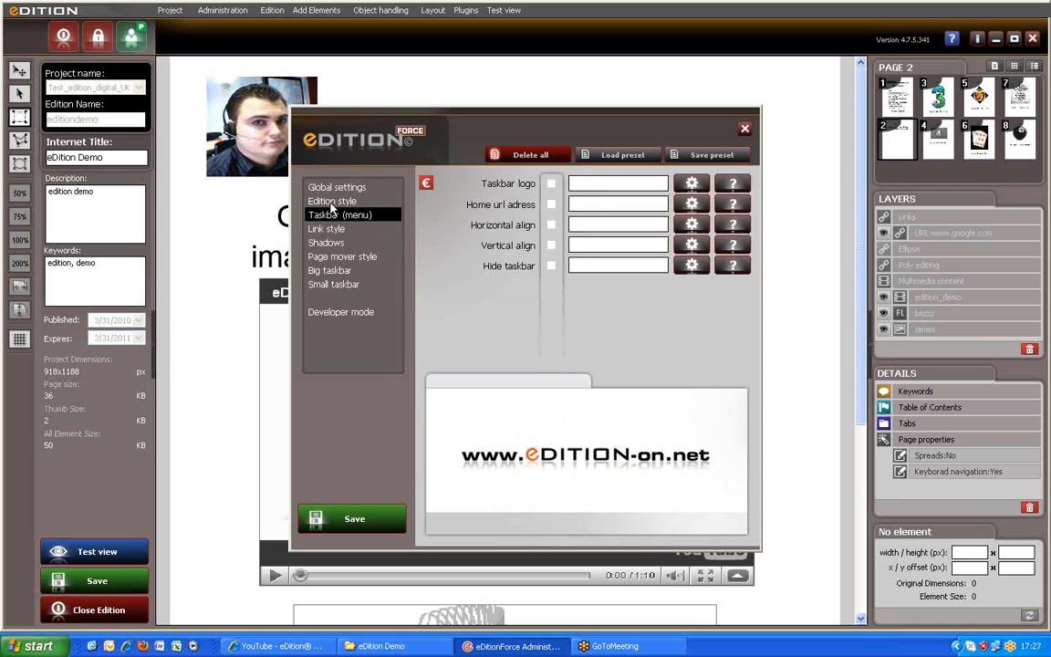
left_click(330, 203)
left_click(692, 184)
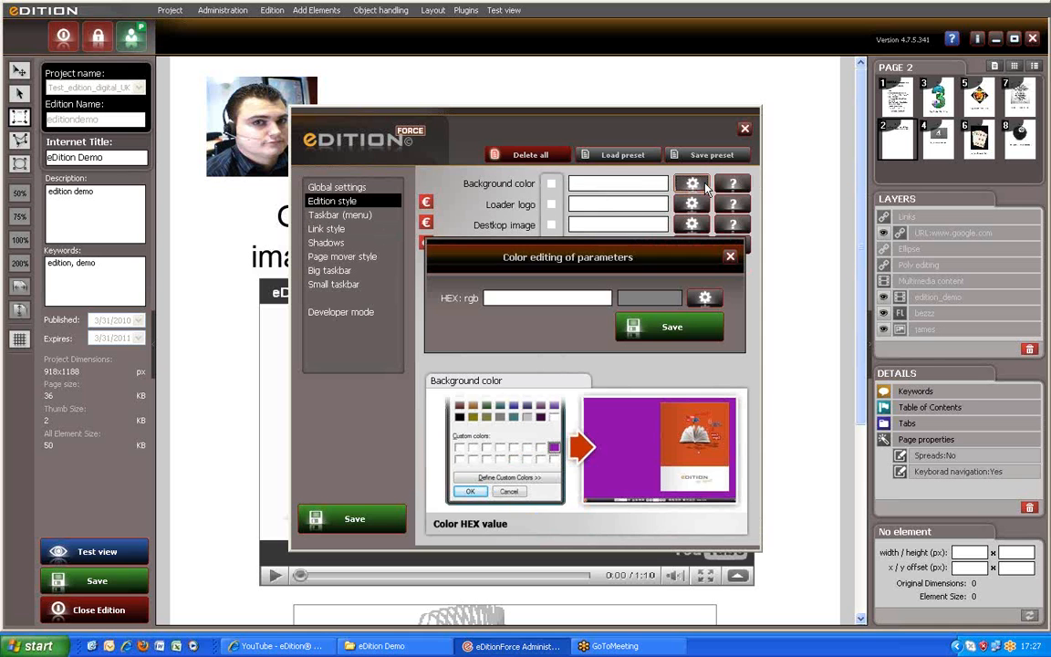
left_click(695, 299)
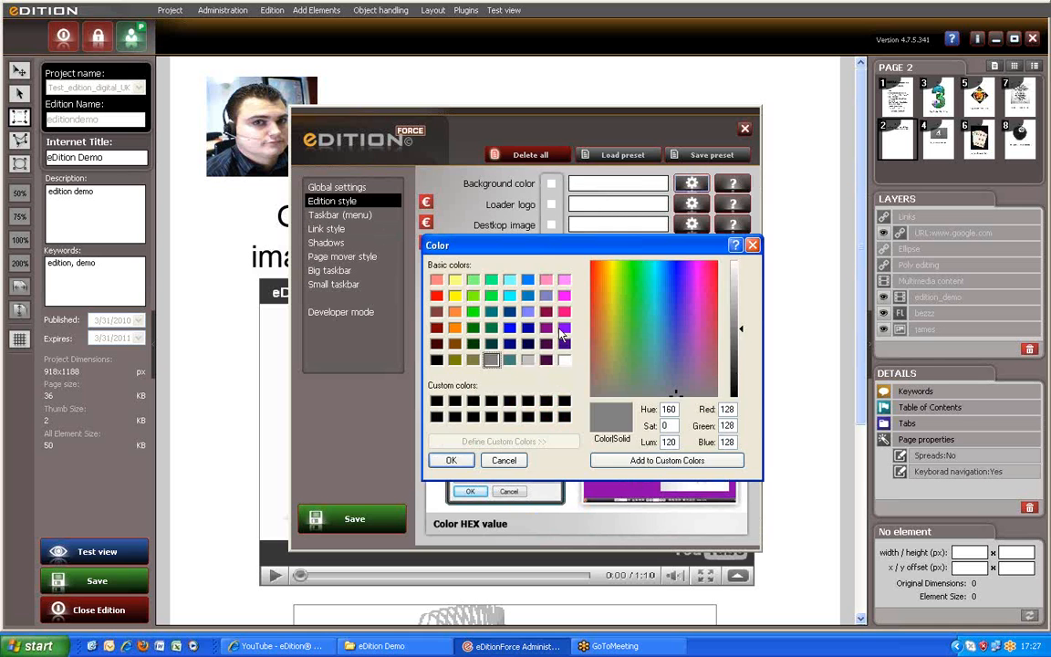
left_click(436, 359)
left_click(450, 460)
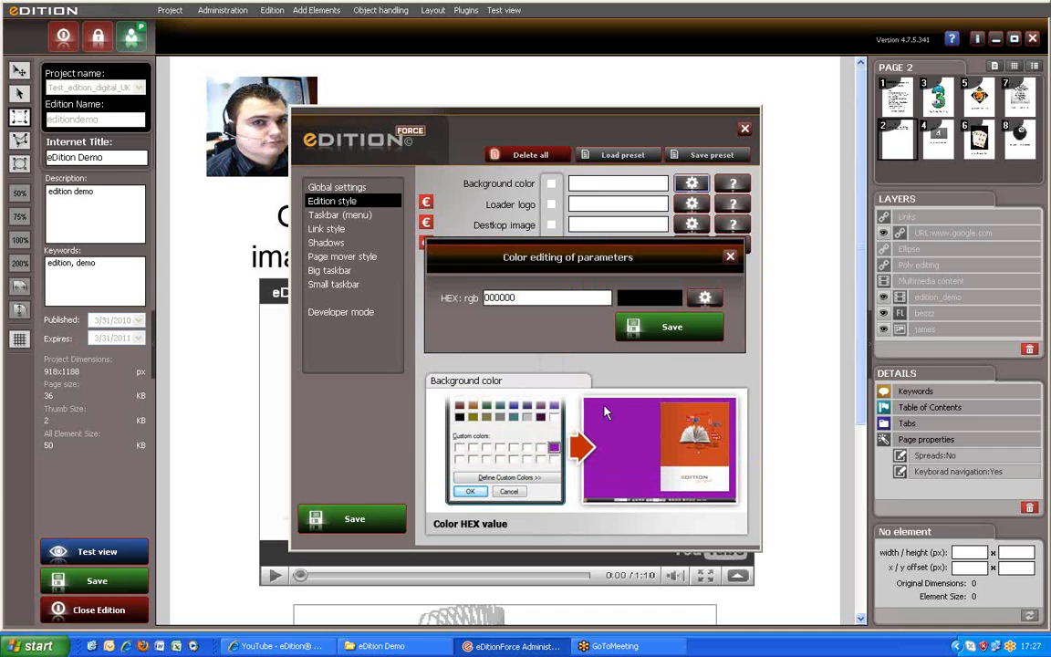
left_click(662, 331)
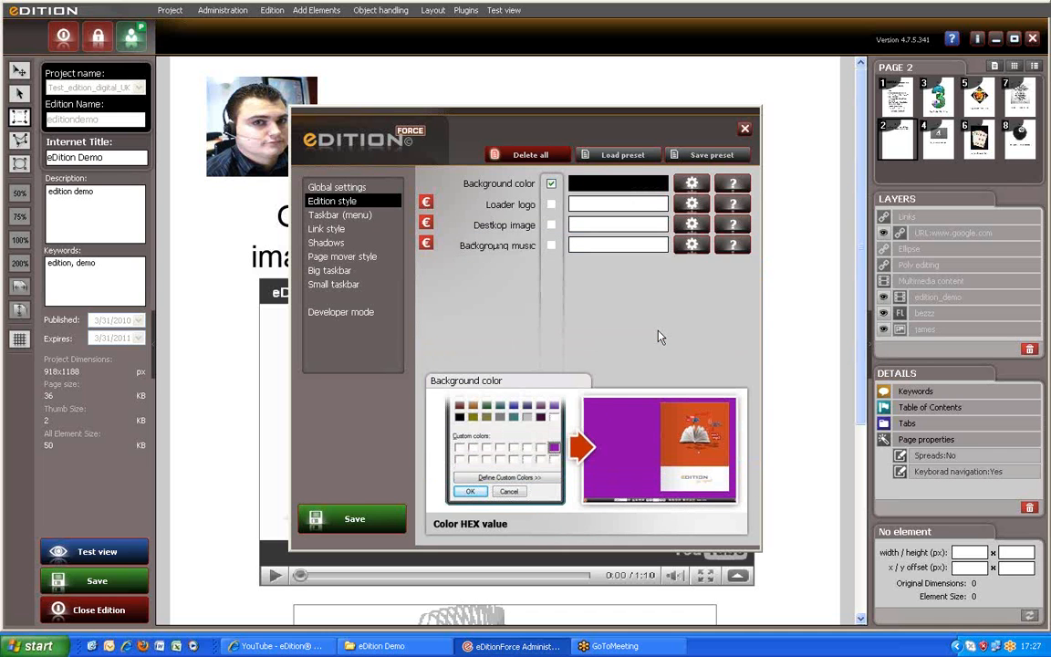
left_click(354, 518)
Enter "demo1" as the edition's page name in its SEF URL address and save it
left_click(271, 12)
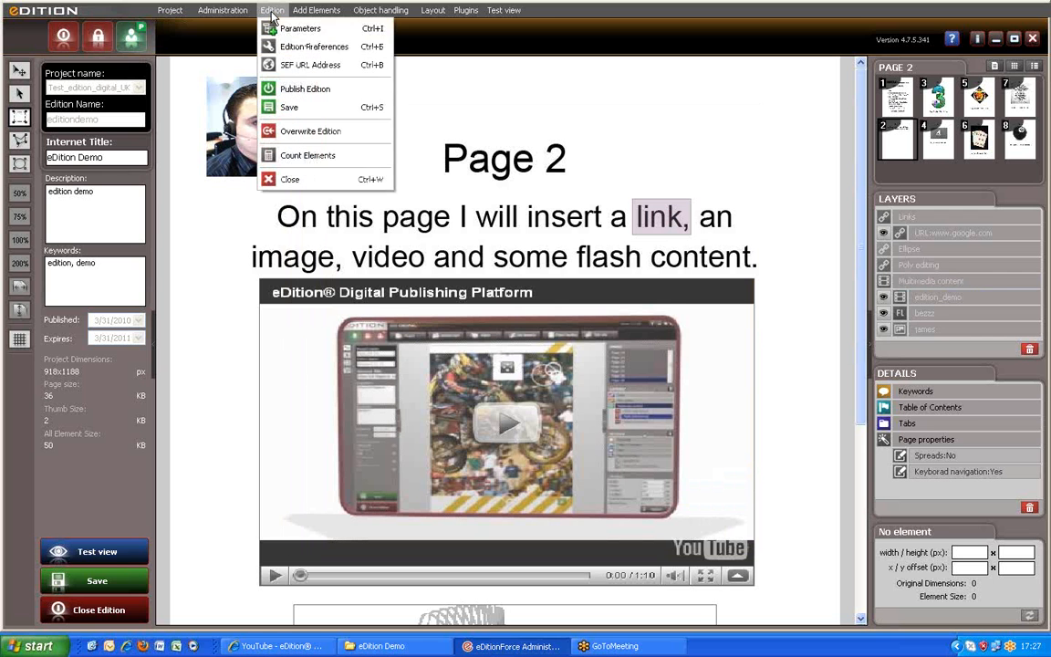
left_click(301, 65)
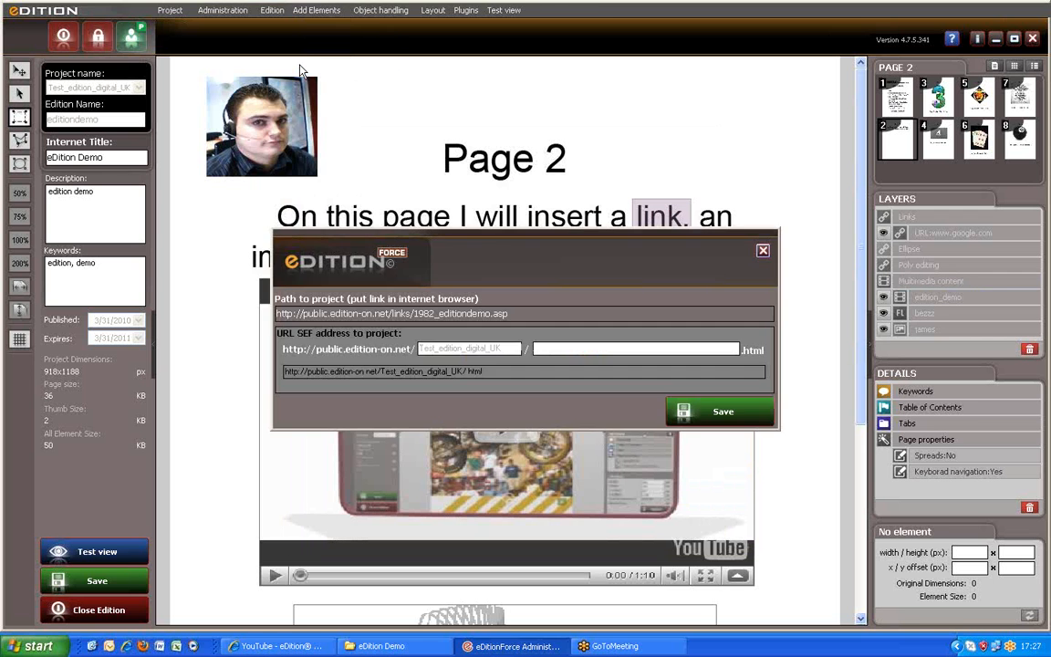
type("demo1")
left_click(690, 413)
left_click(620, 404)
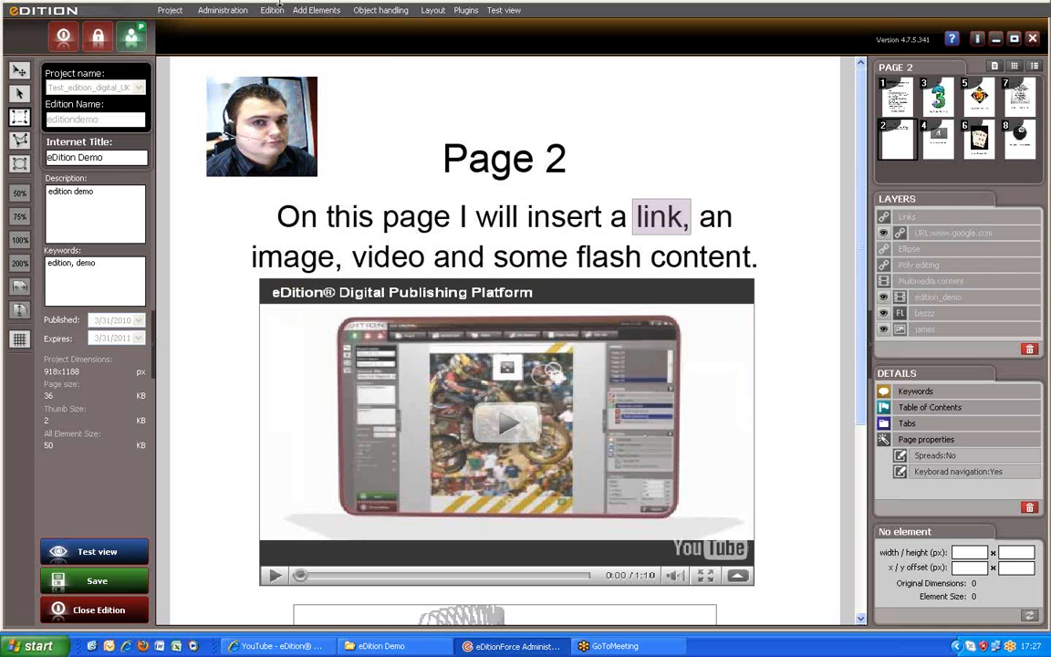
Publish the edition with 3/31/2010 as its publishing start date, accepting the publication charge
left_click(277, 11)
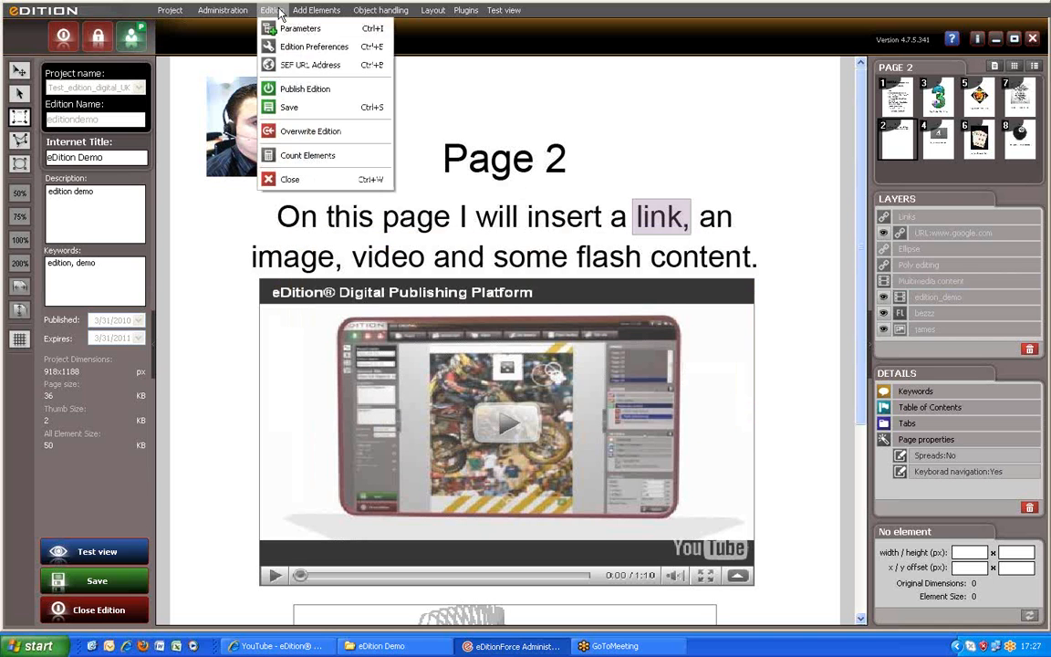
left_click(288, 90)
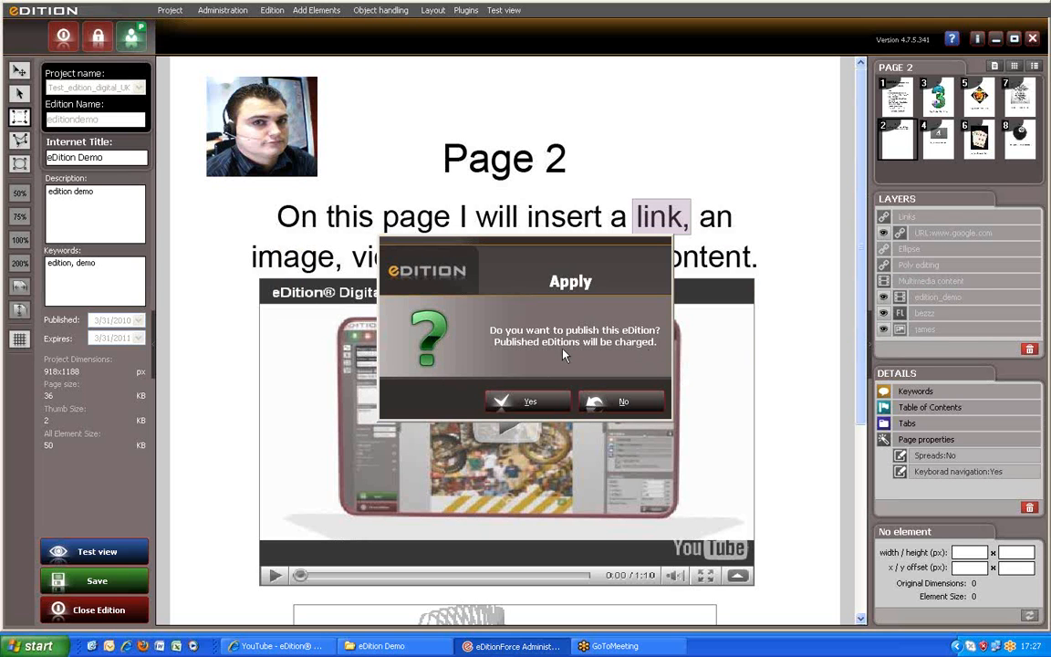
left_click(525, 402)
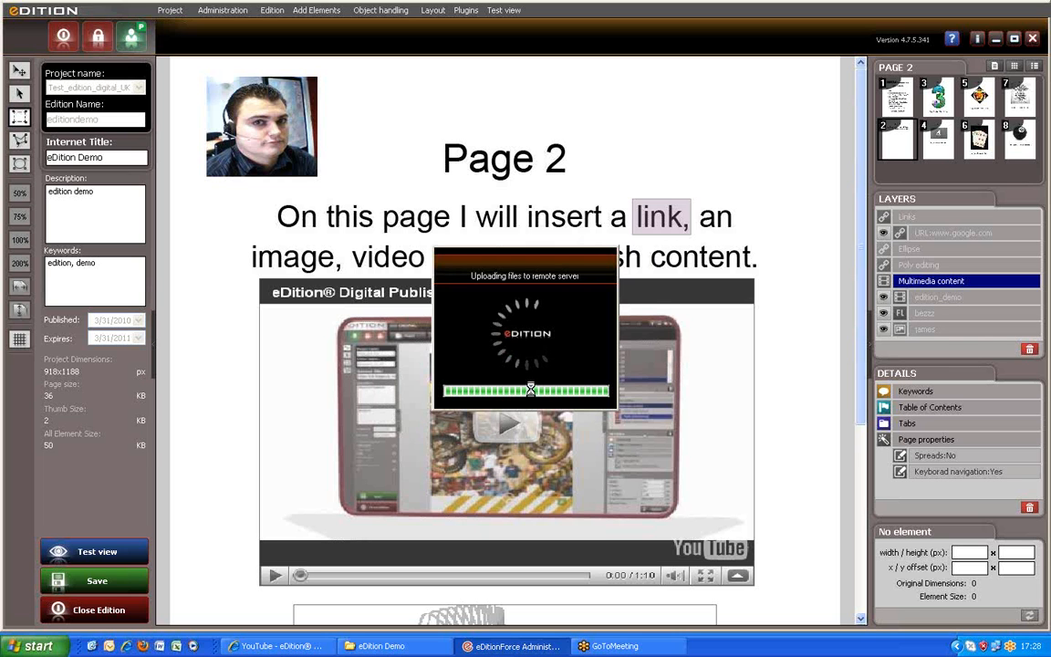
left_click(593, 391)
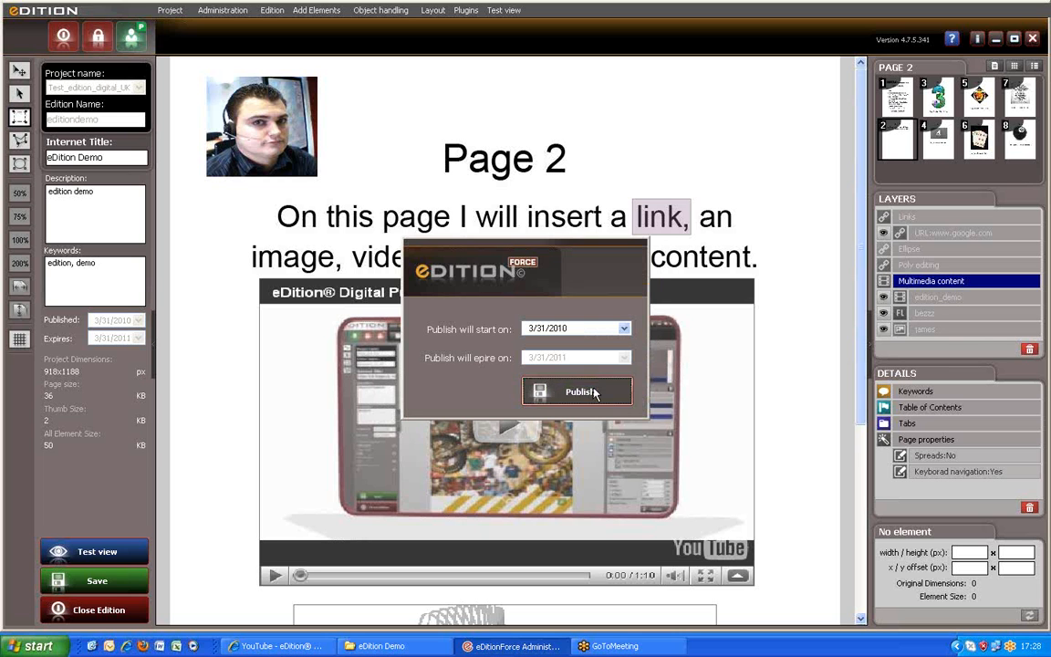
Save the published edition and close it
left_click(138, 581)
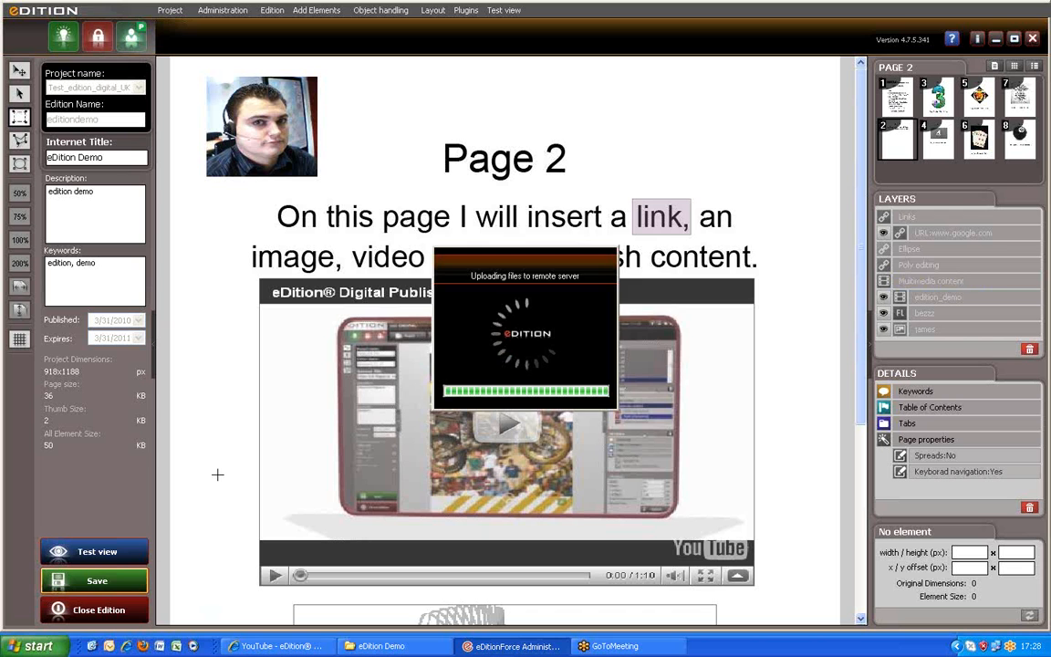
left_click(602, 401)
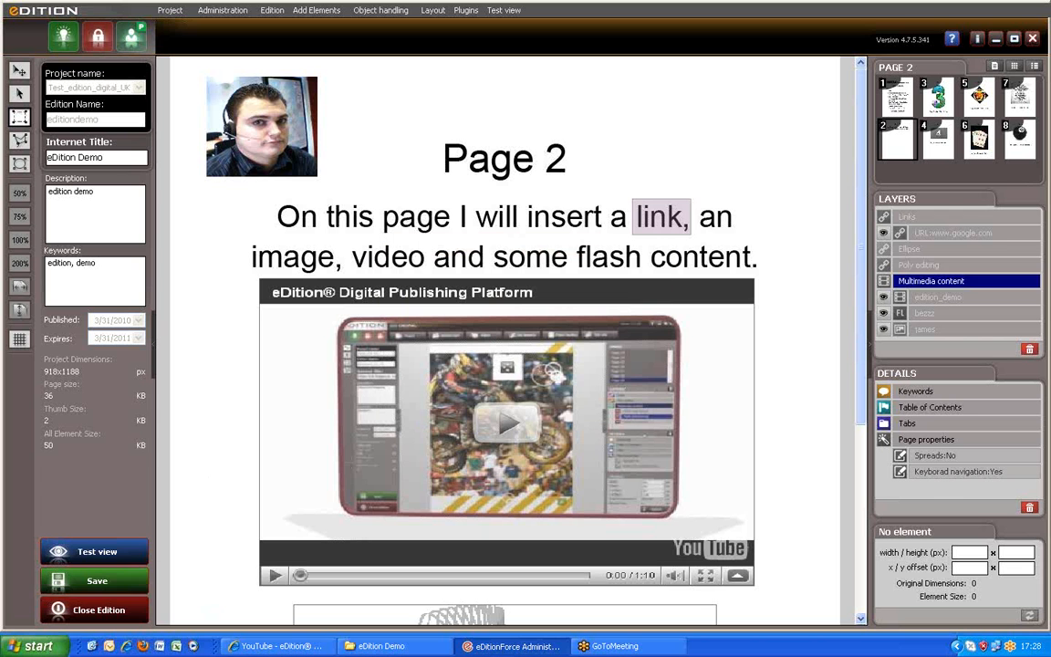
left_click(78, 614)
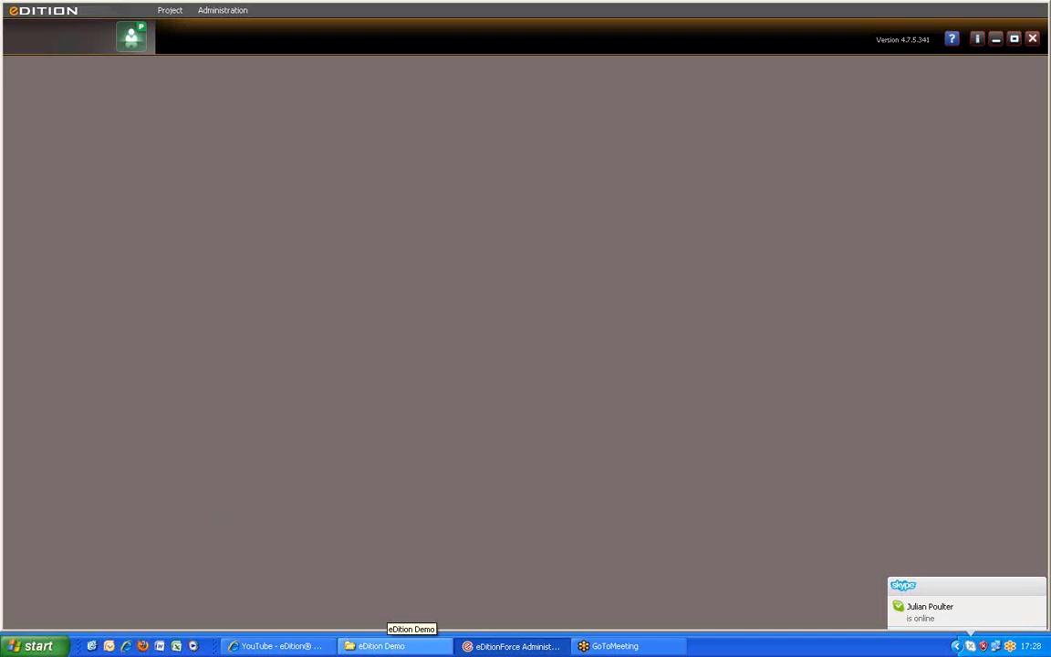
Switch to Internet Explorer, close the YouTube page and reload the eDition Force project list
left_click(276, 646)
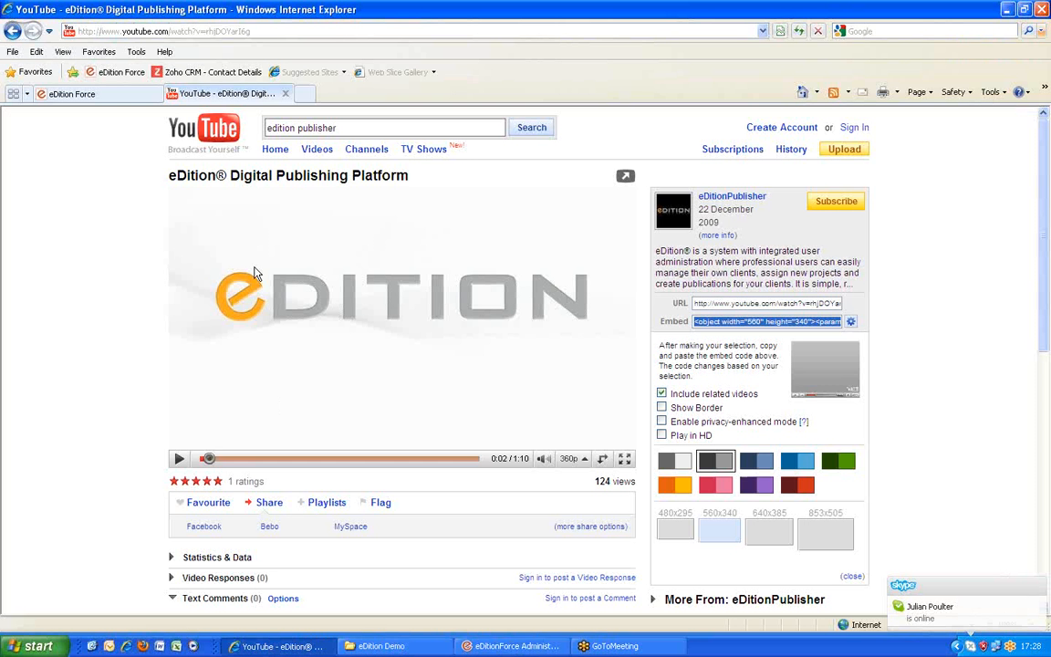
left_click(286, 94)
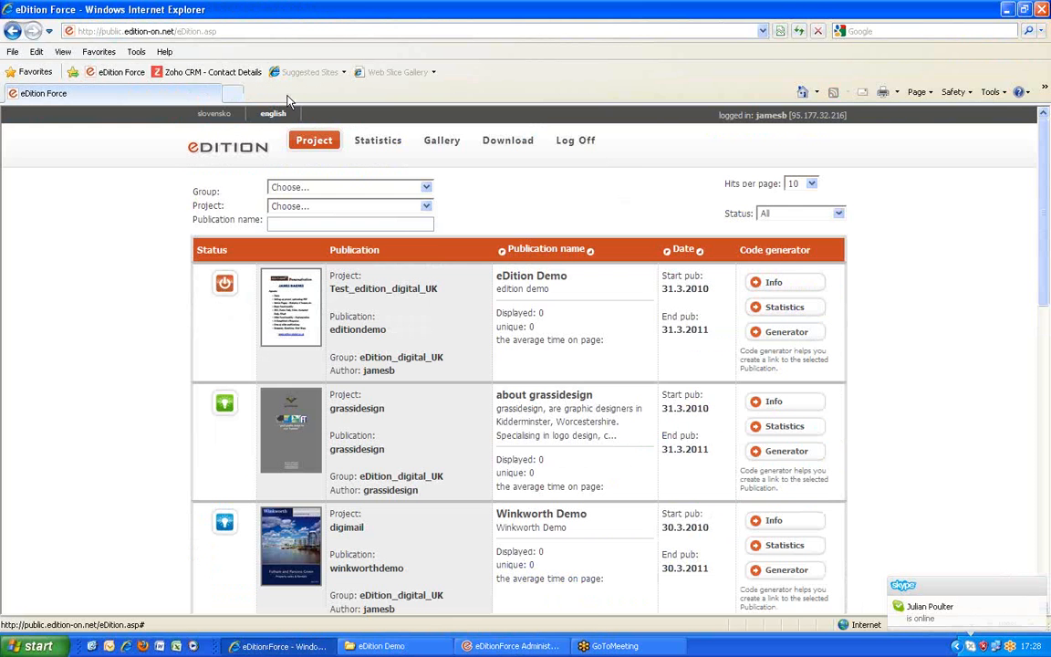
left_click(300, 144)
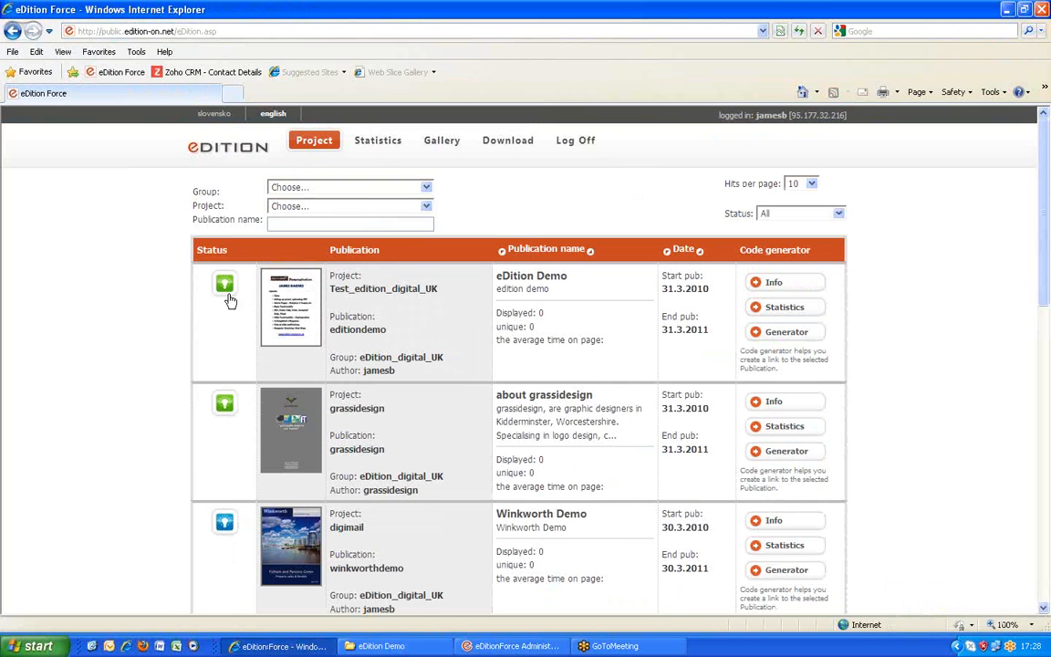
Open the code generator for the eDition Demo publication and copy its SEF link
left_click(815, 339)
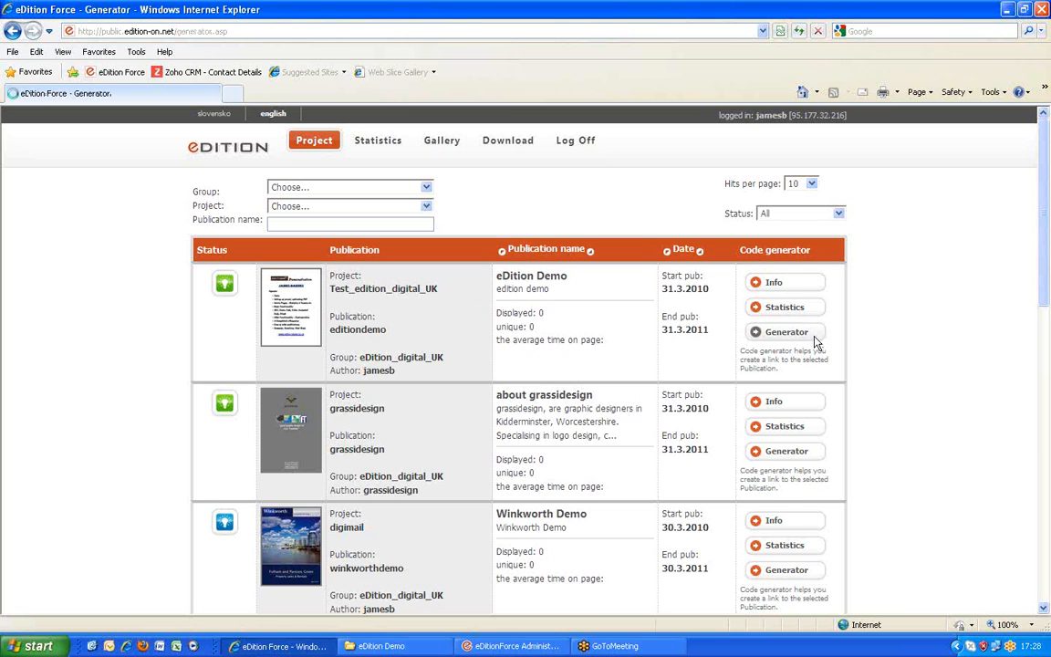
left_click_drag(616, 278, 310, 275)
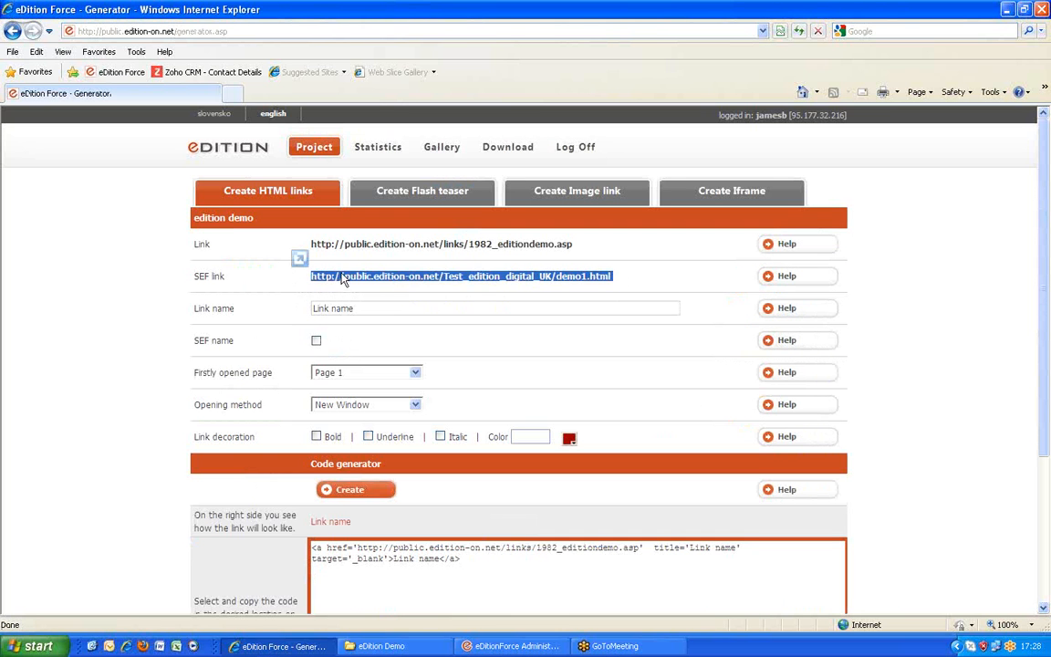
right_click(344, 276)
left_click(369, 299)
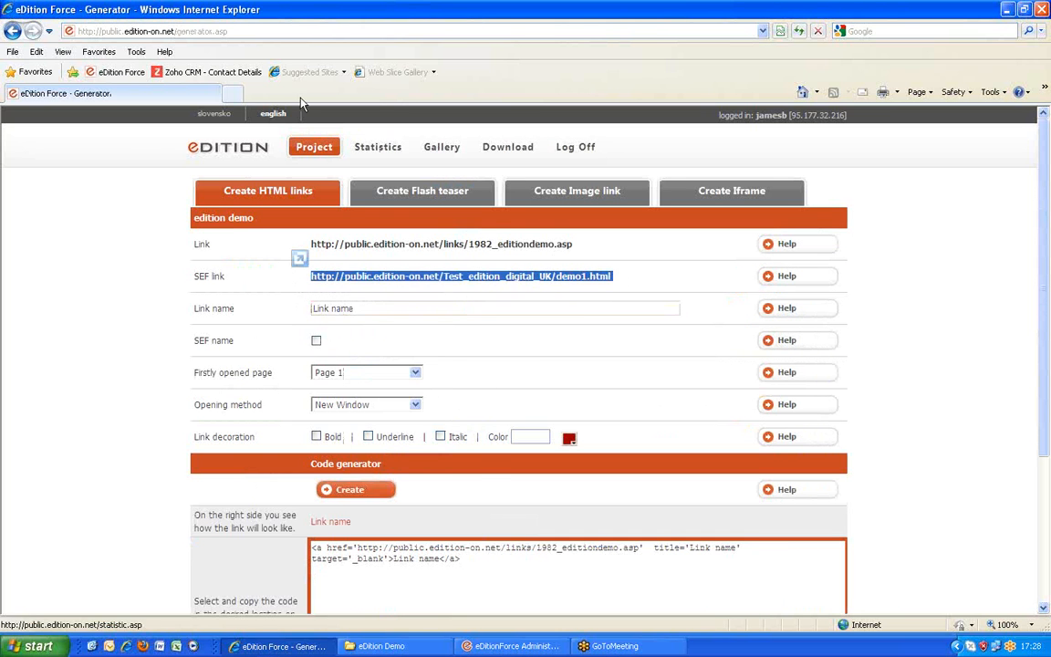
left_click(233, 93)
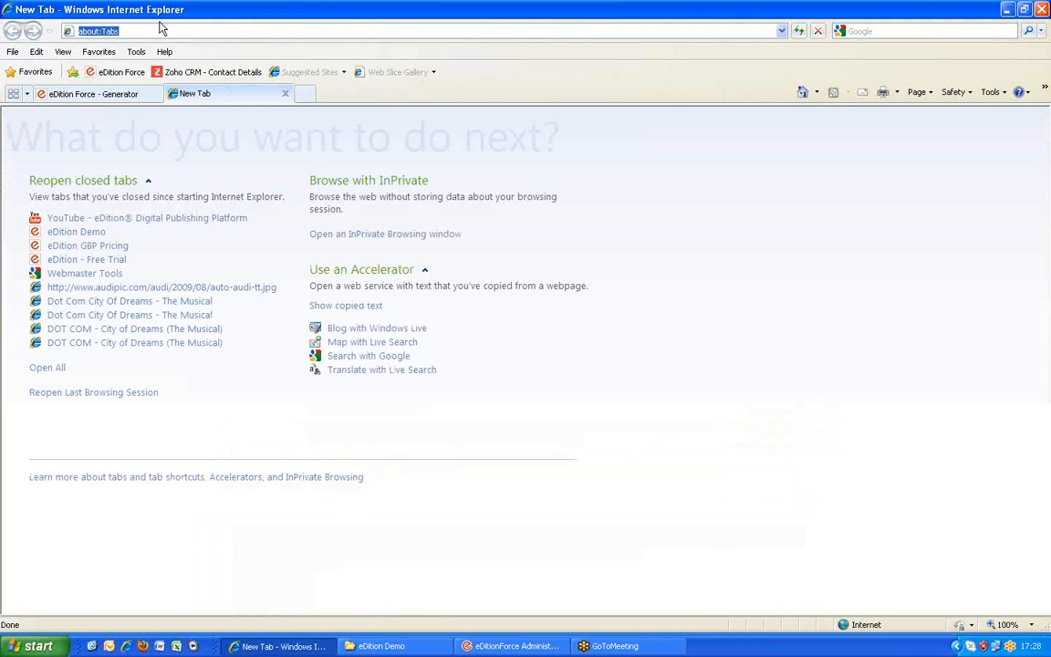
key("ctrl+v")
key("Return")
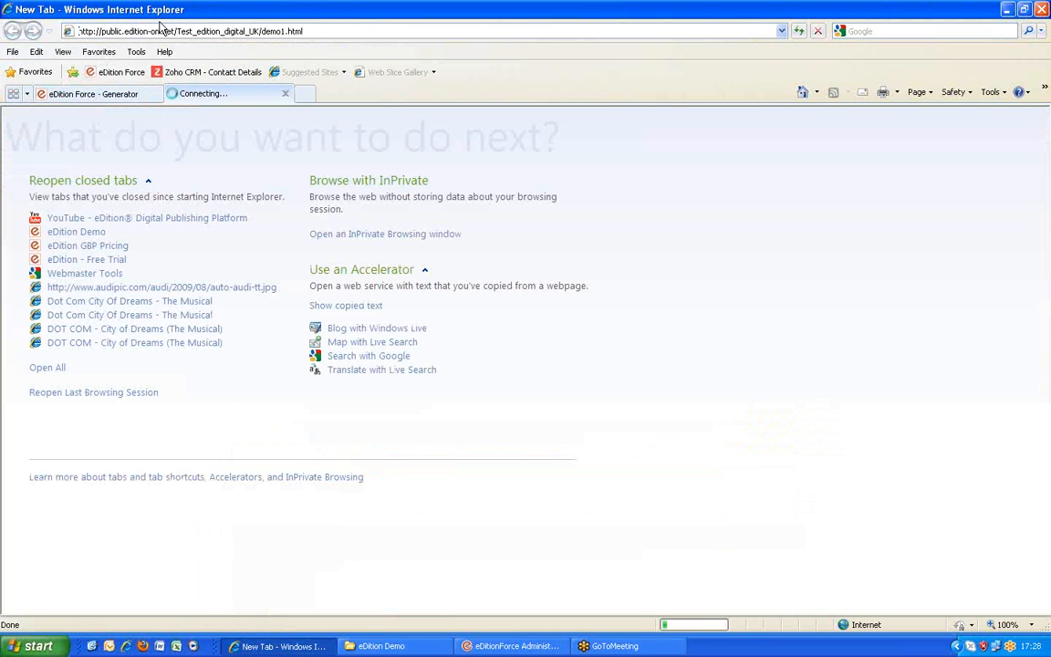